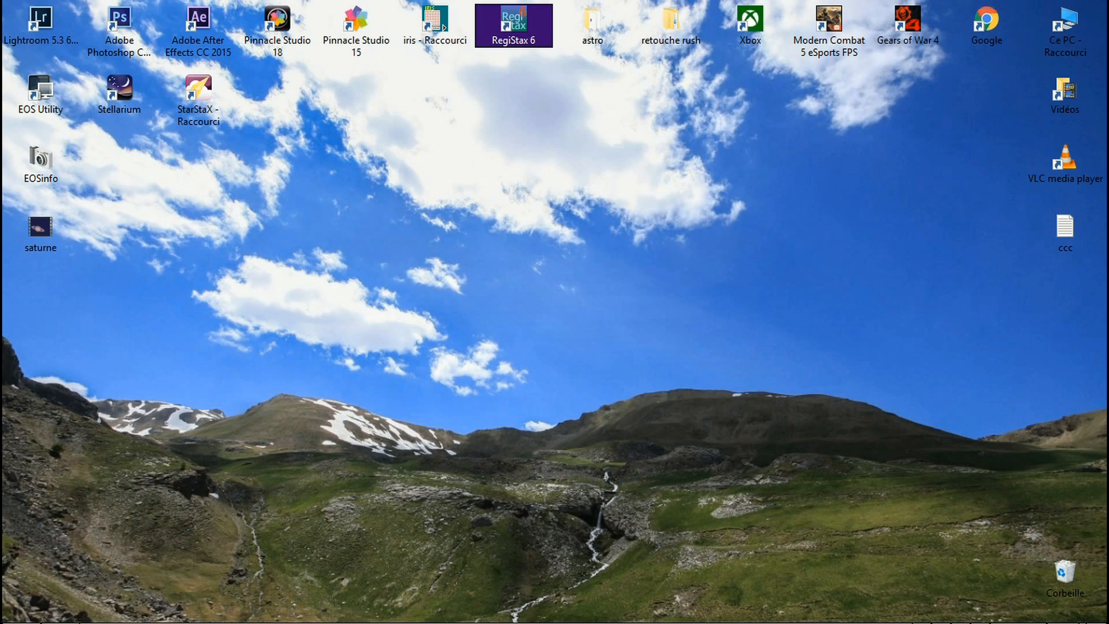
Launch RegiStax 6 and open the saturne video from the desktop
double_click(520, 25)
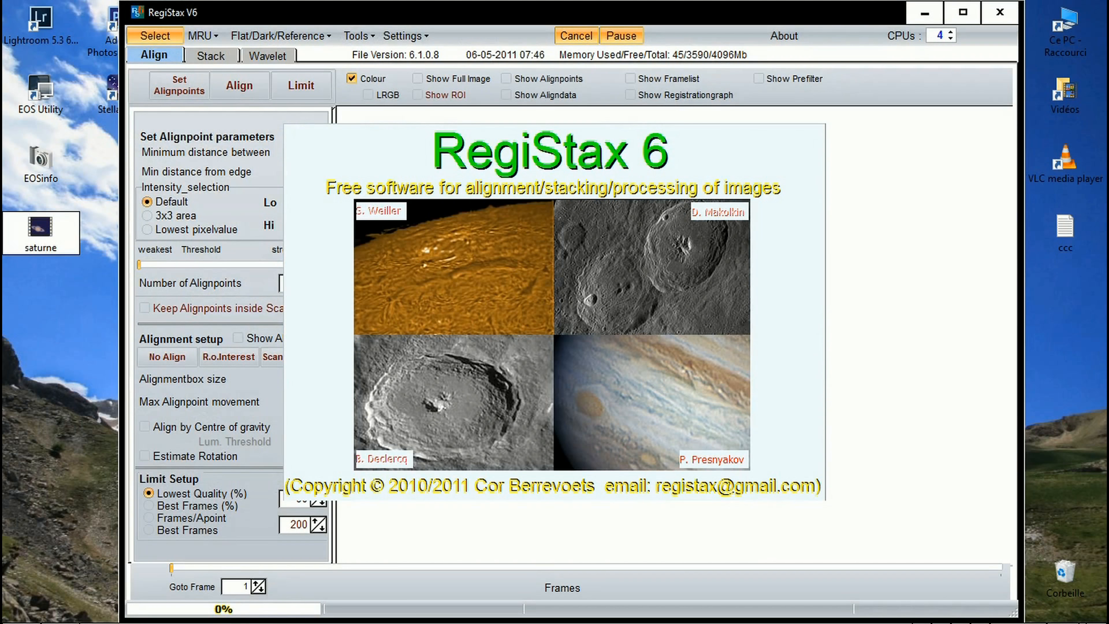
mouse_move(40, 228)
left_mouse_down()
mouse_move(48, 366)
mouse_move(60, 252)
mouse_move(50, 231)
mouse_move(56, 373)
mouse_move(41, 207)
mouse_move(51, 369)
mouse_move(57, 257)
mouse_move(43, 231)
left_mouse_up()
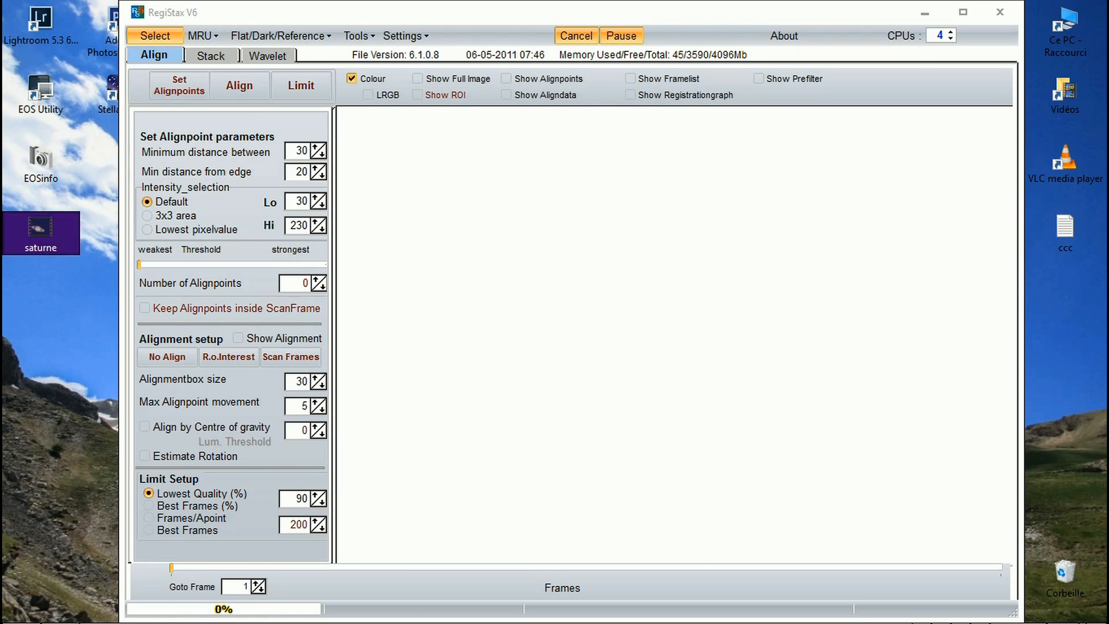
mouse_move(41, 230)
left_mouse_down()
mouse_move(28, 319)
mouse_move(47, 231)
left_mouse_up()
left_click(155, 36)
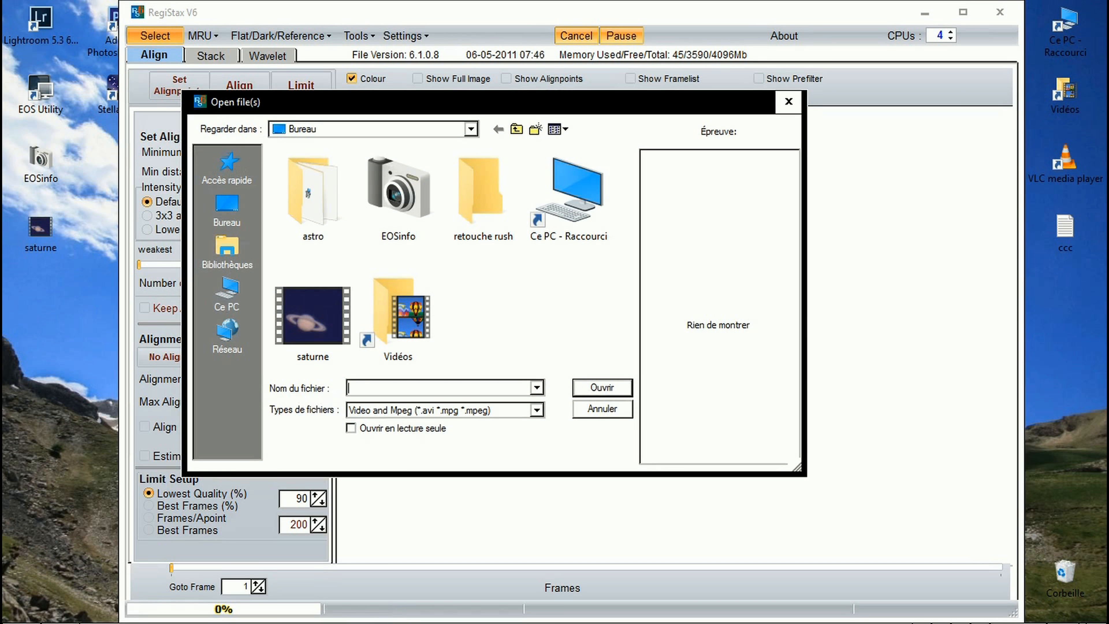
double_click(313, 316)
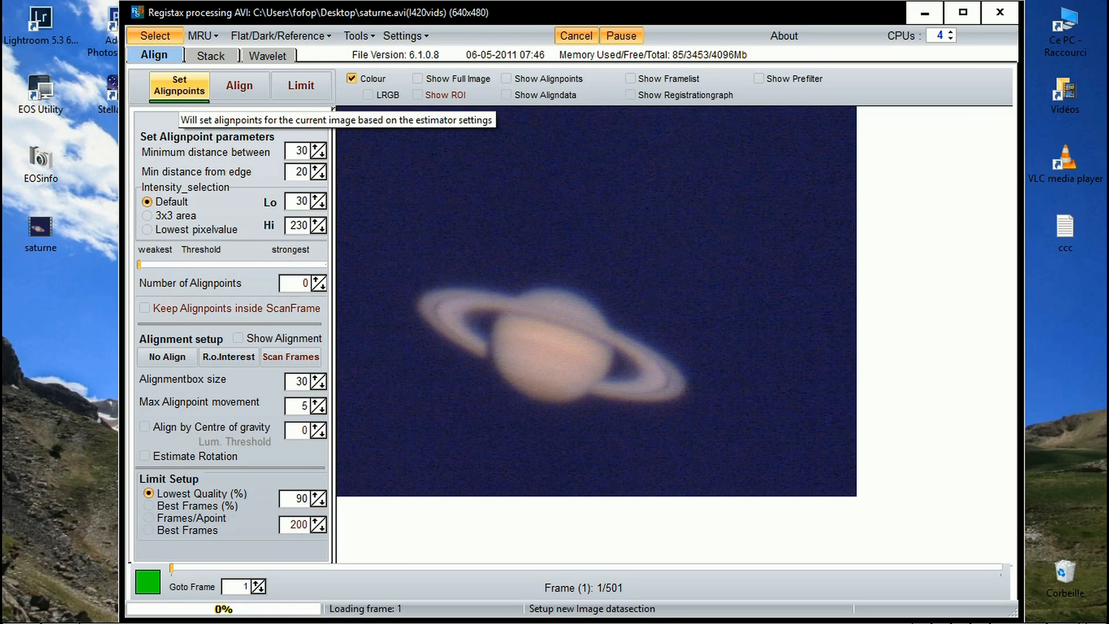
Align the video frames on alignpoints set with the default parameters and stack them with the default stacking options
left_click(179, 85)
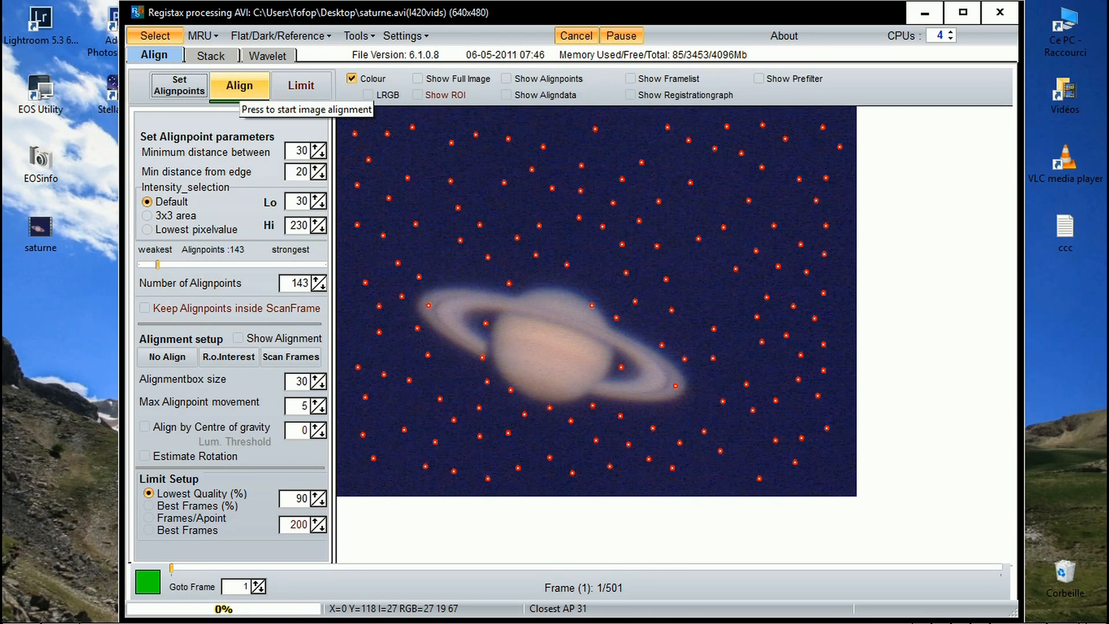
left_click(239, 86)
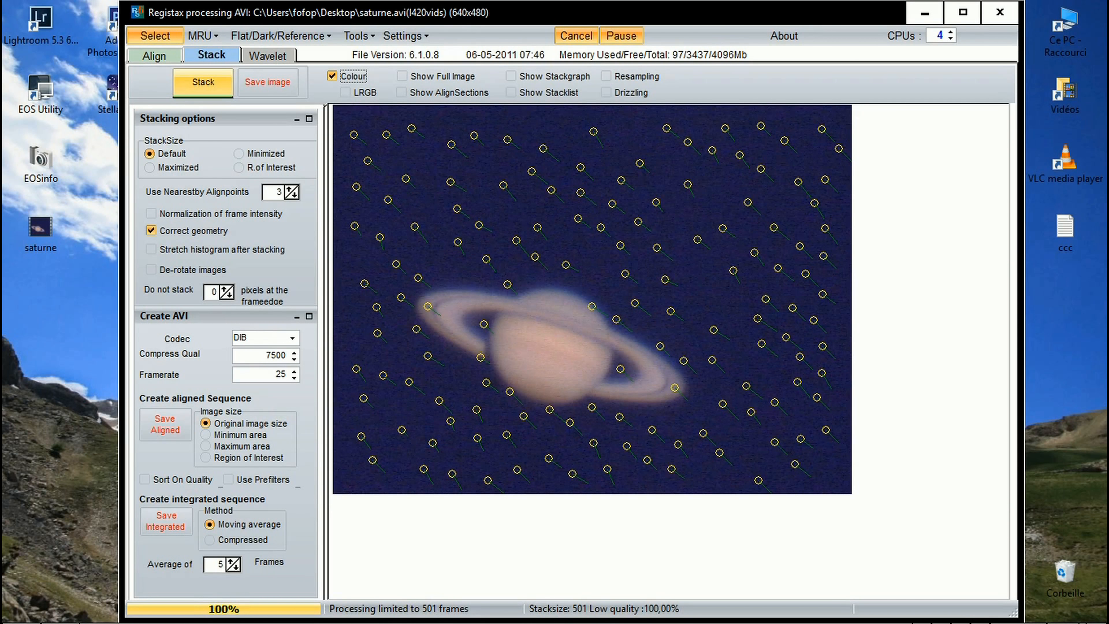
left_click(203, 82)
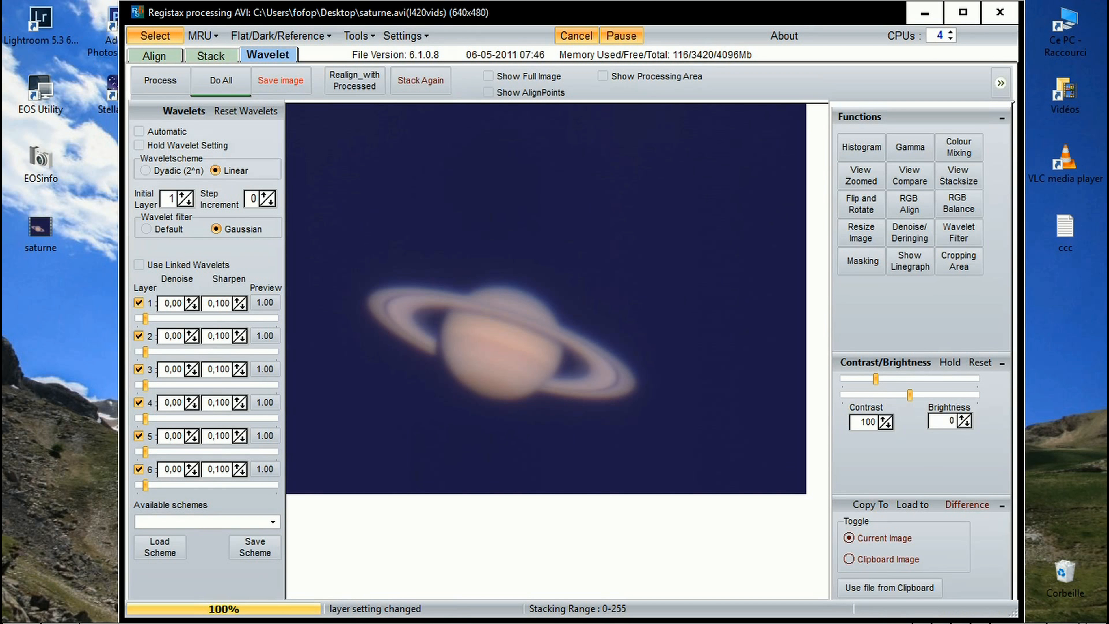
Set wavelet layer 1 to 91,4 and layer 2 to 81.0 to sharpen the stacked Saturn image
left_click_drag(145, 318, 265, 318)
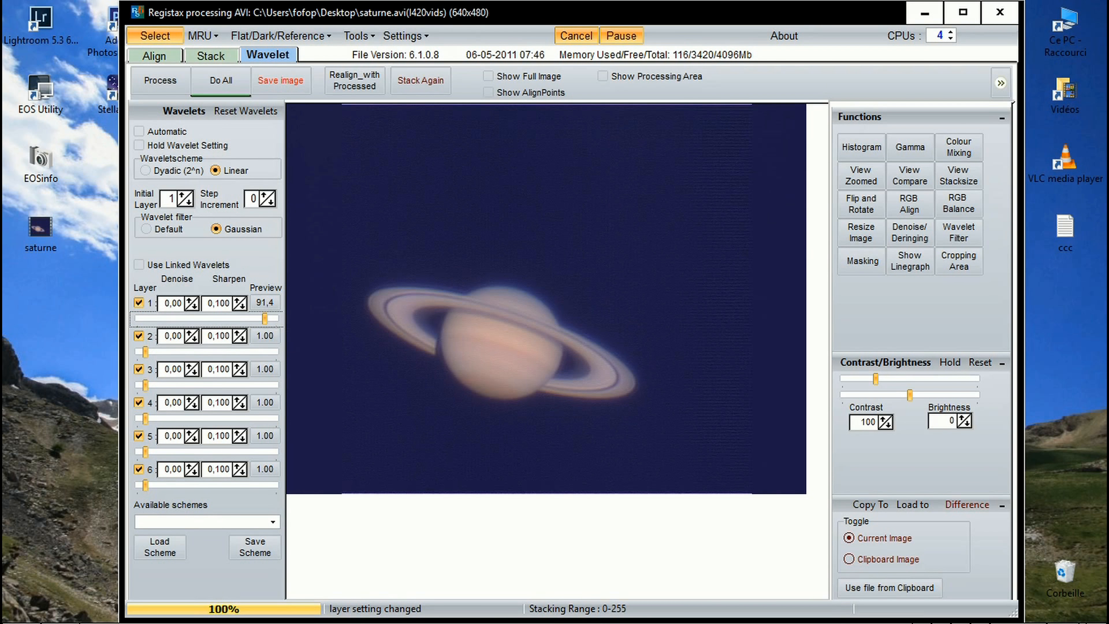
left_click_drag(145, 352, 144, 351)
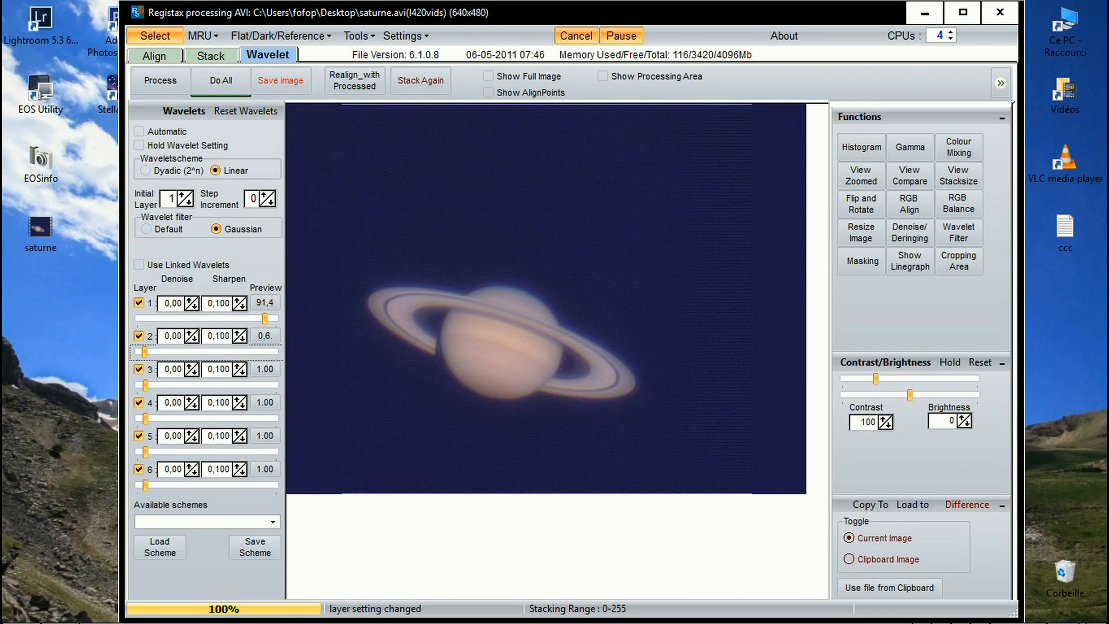
left_click_drag(144, 352, 229, 352)
left_click_drag(232, 352, 241, 352)
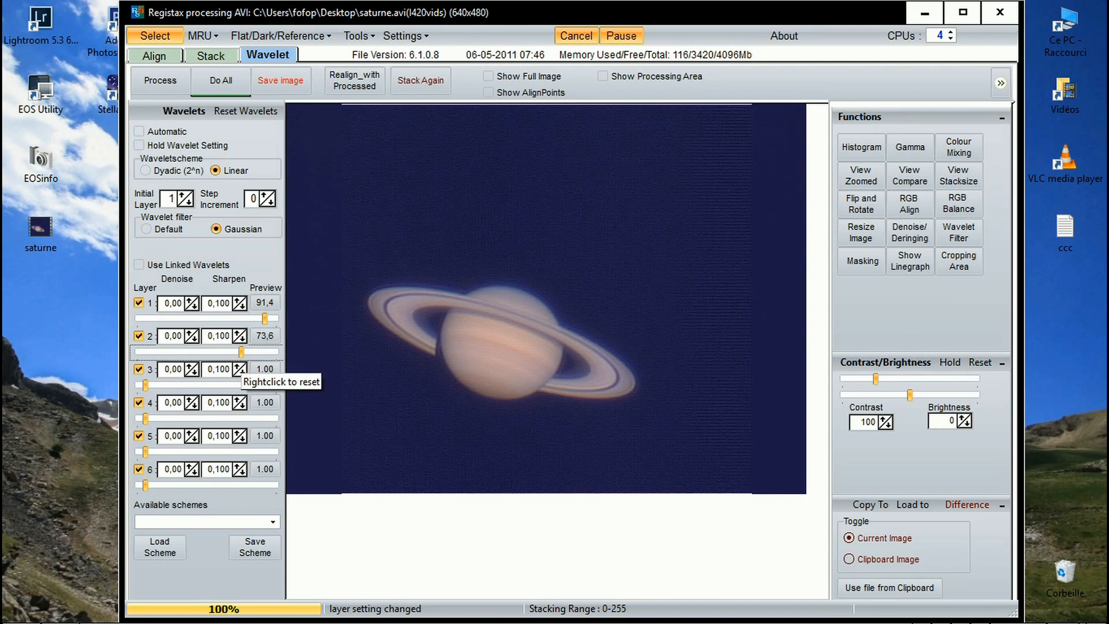
left_click_drag(242, 352, 251, 352)
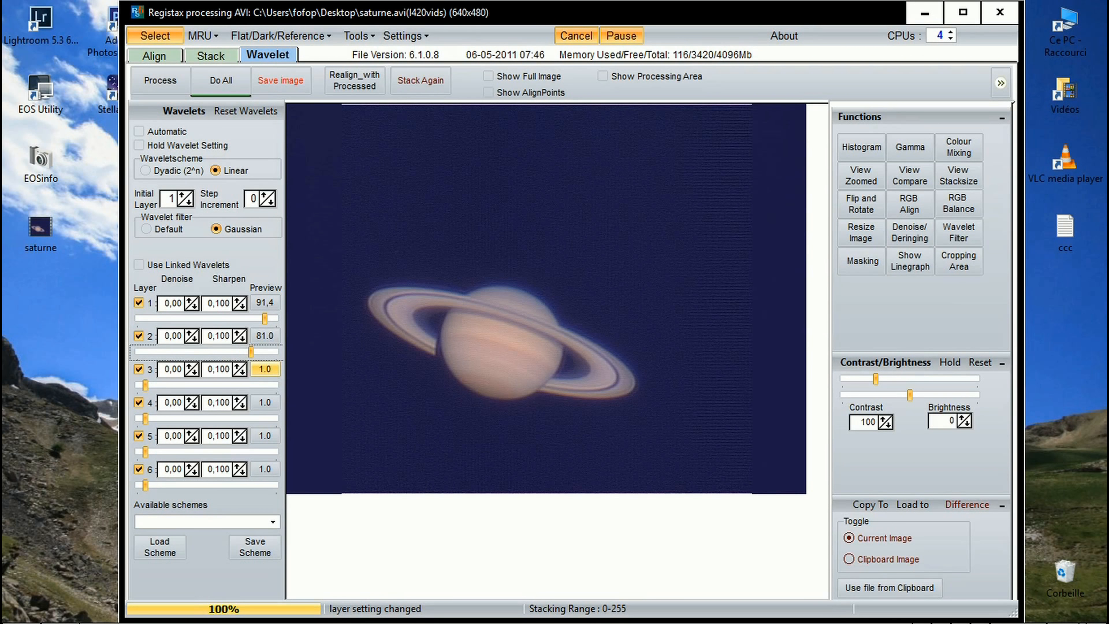
Set wavelet layers 3 to 6 to 63,2, 46.0, 33,1 and 26,9, and apply the wavelets to the whole image
left_click_drag(146, 385, 145, 385)
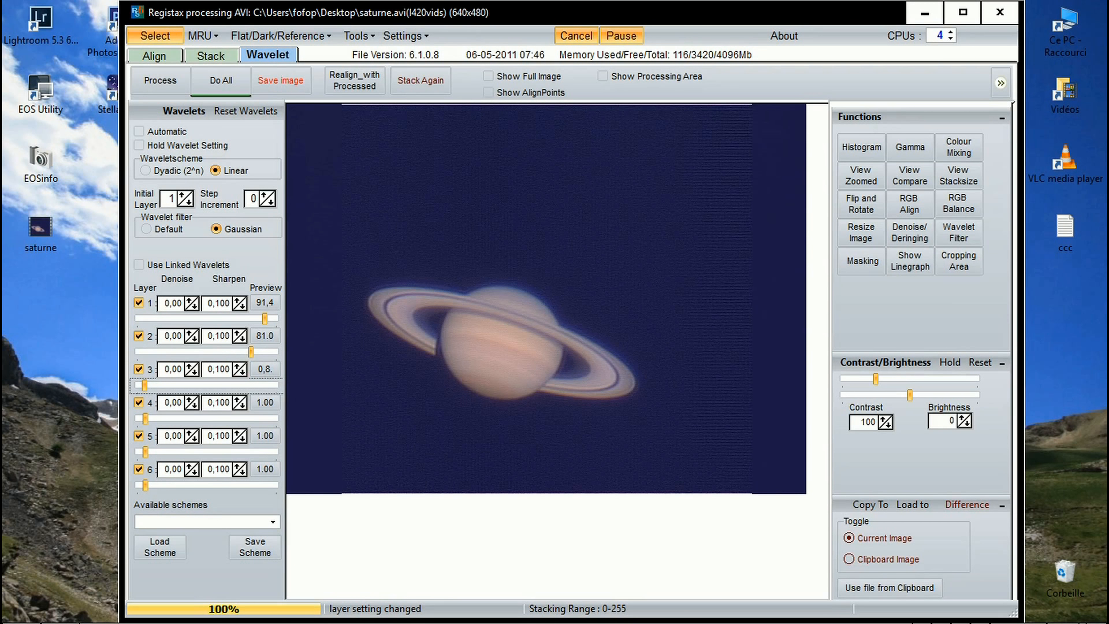
left_click_drag(144, 386, 227, 385)
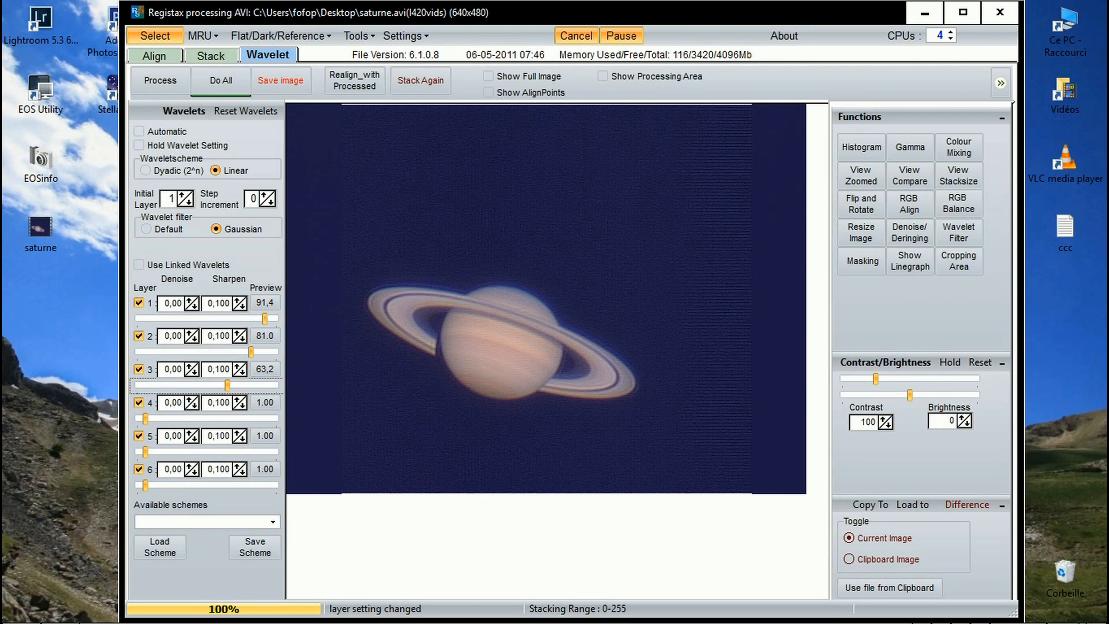
left_click_drag(145, 419, 205, 419)
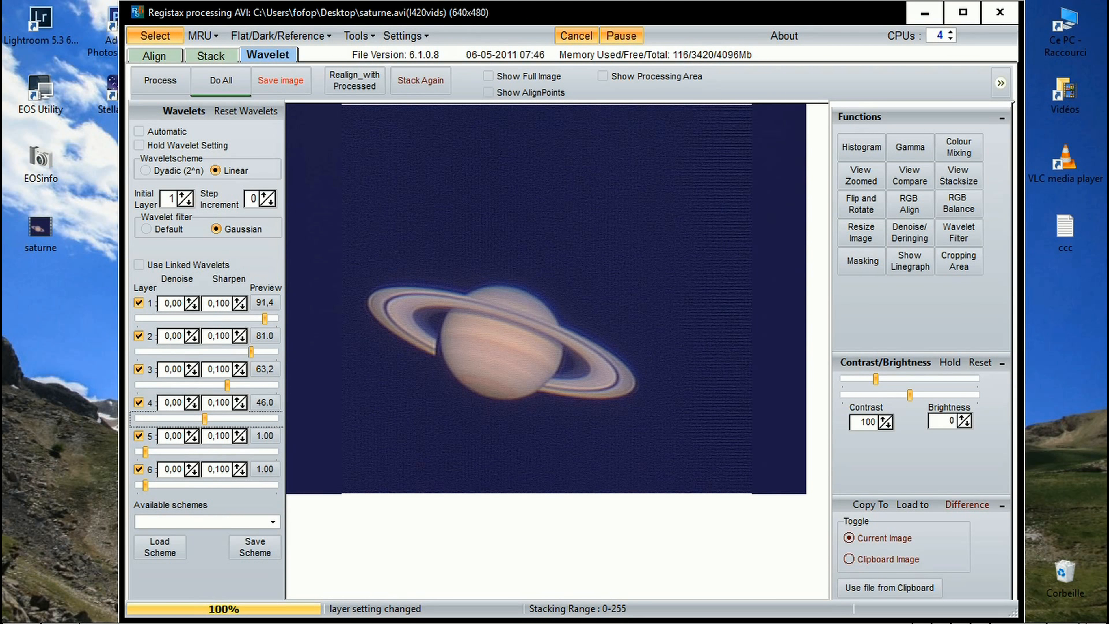
left_click_drag(145, 451, 188, 452)
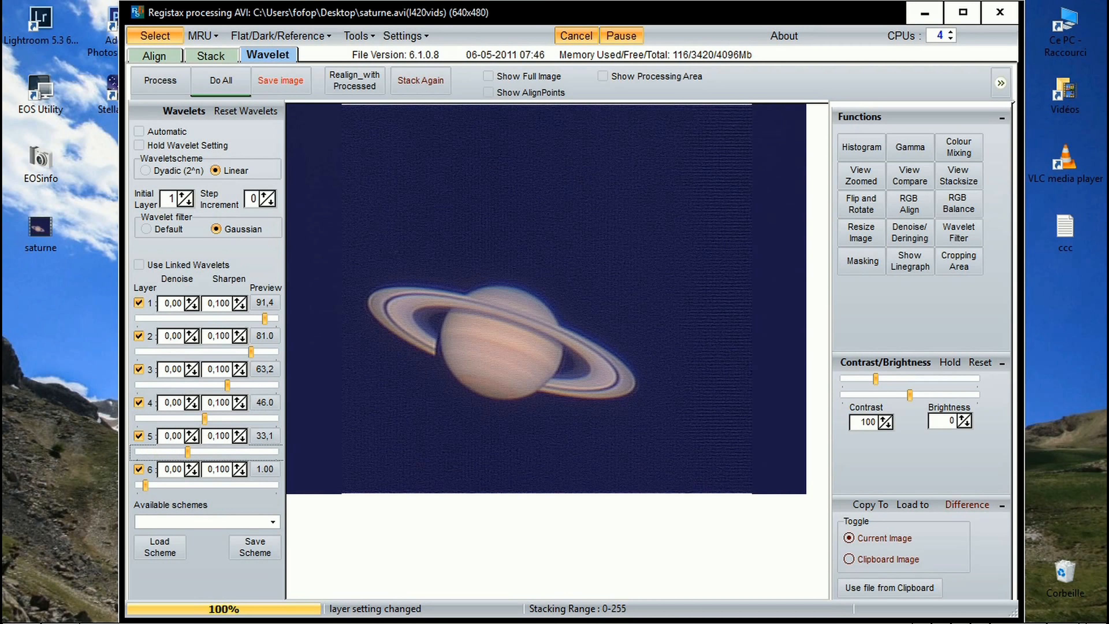
left_click_drag(145, 485, 179, 485)
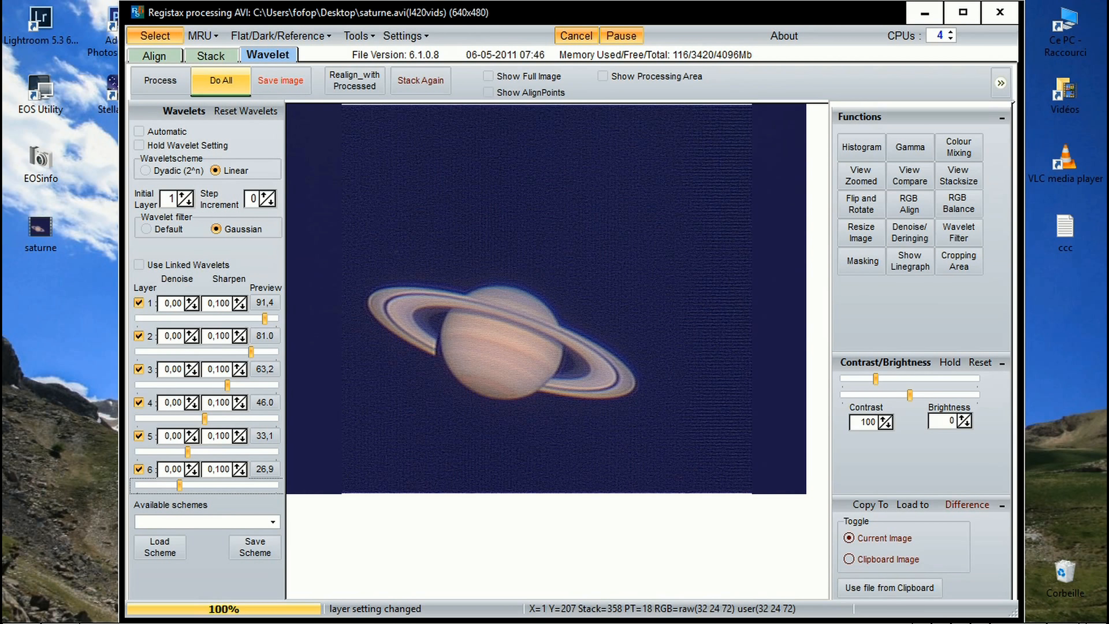
left_click(221, 80)
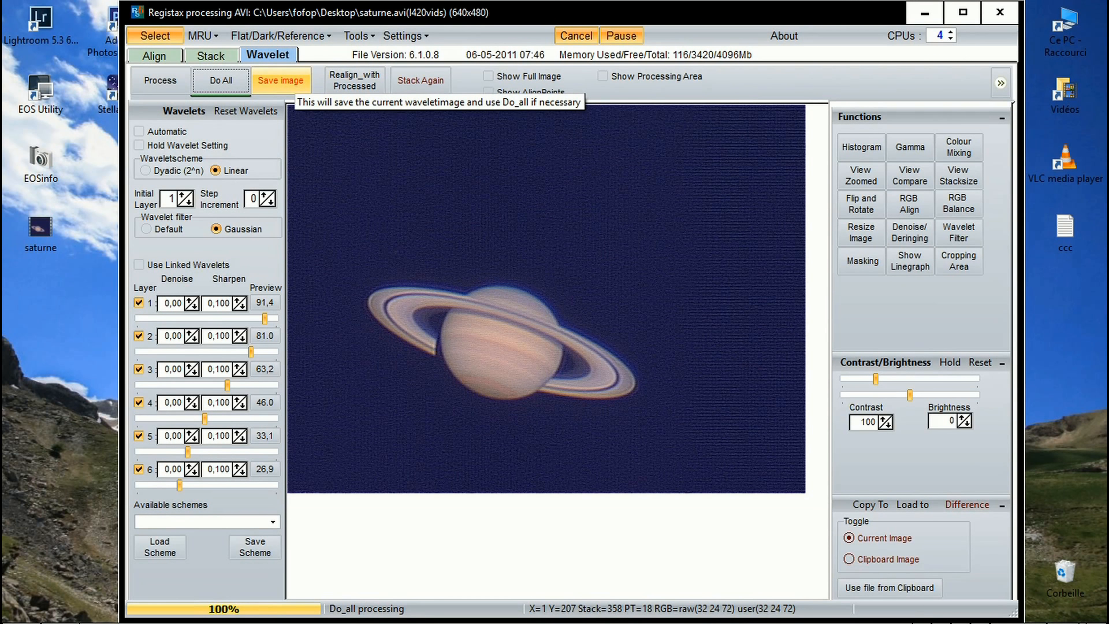
Save the processed image to the desktop as saturne in PNG (16BIT*RGB) format and close RegiStax
left_click(277, 83)
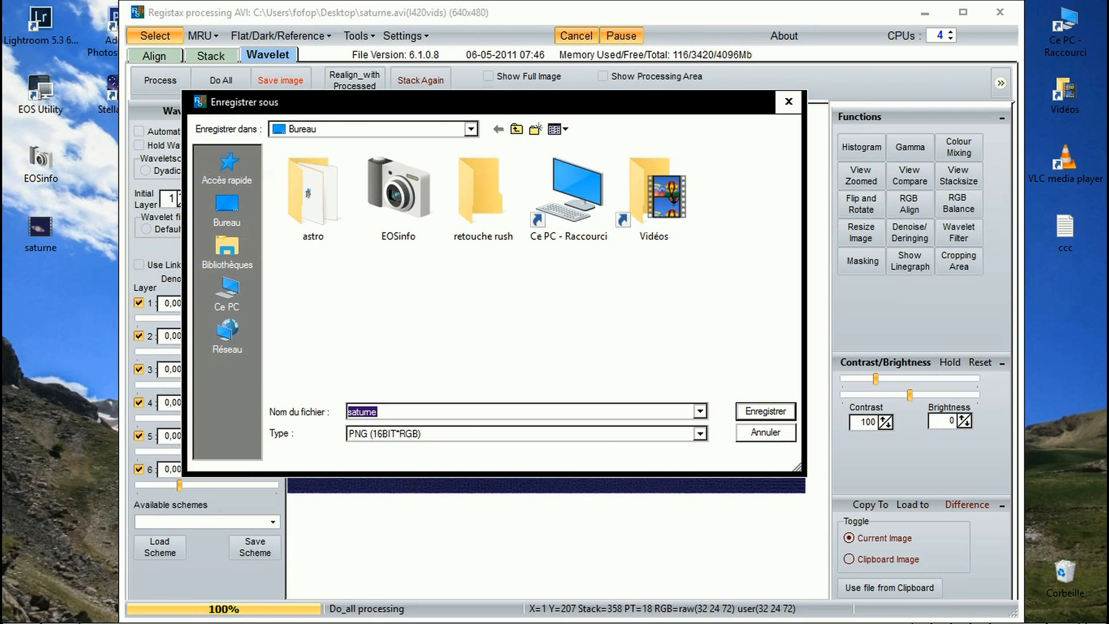
left_click(701, 434)
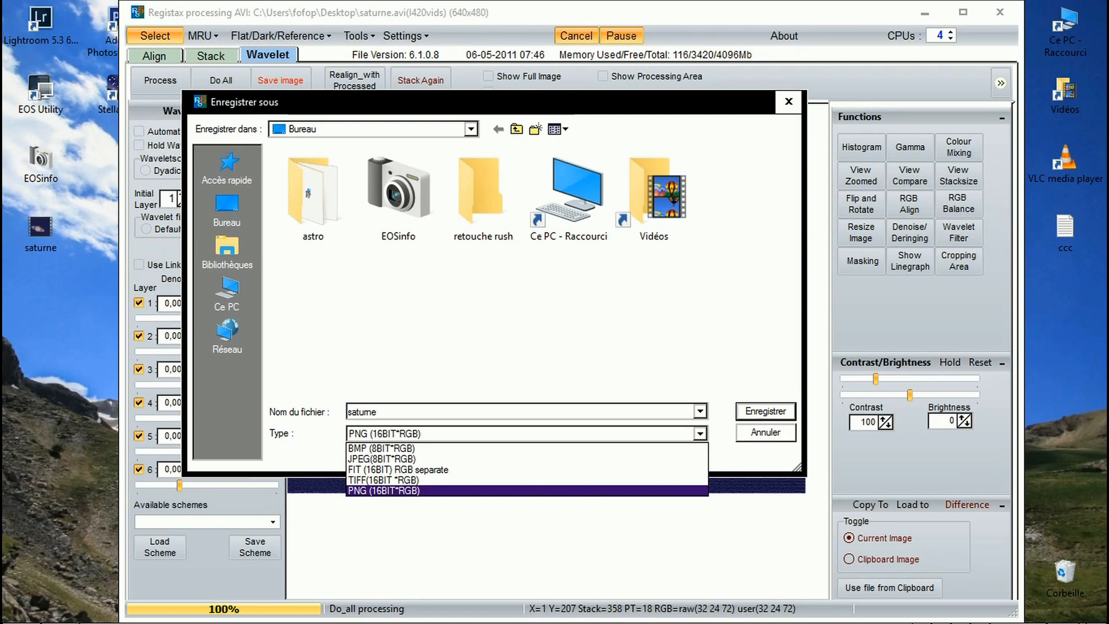
left_click(526, 491)
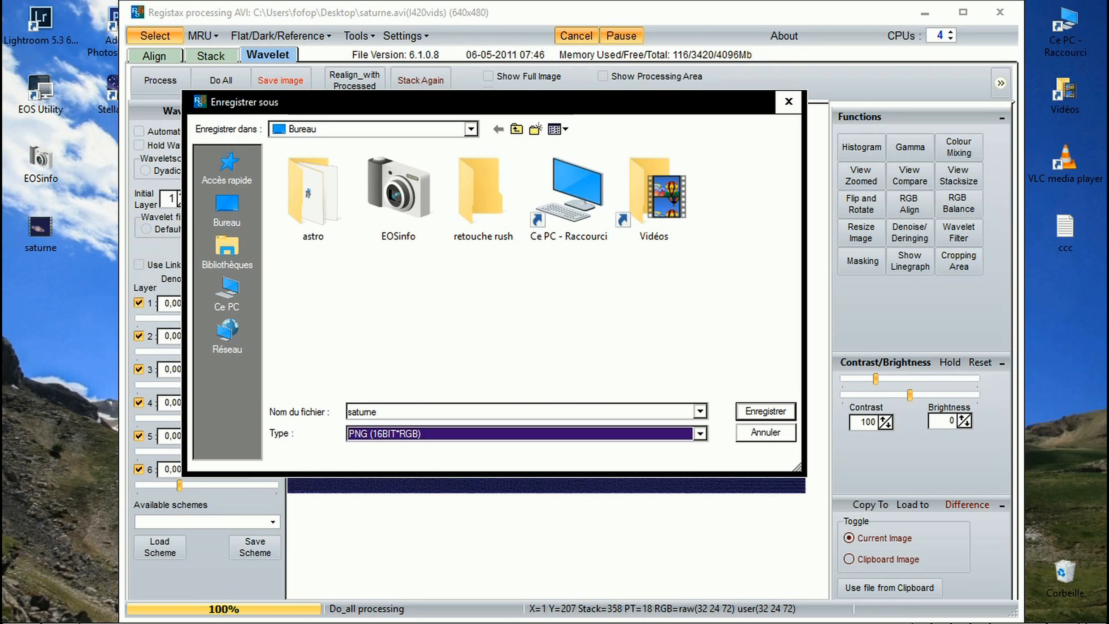
key("Return")
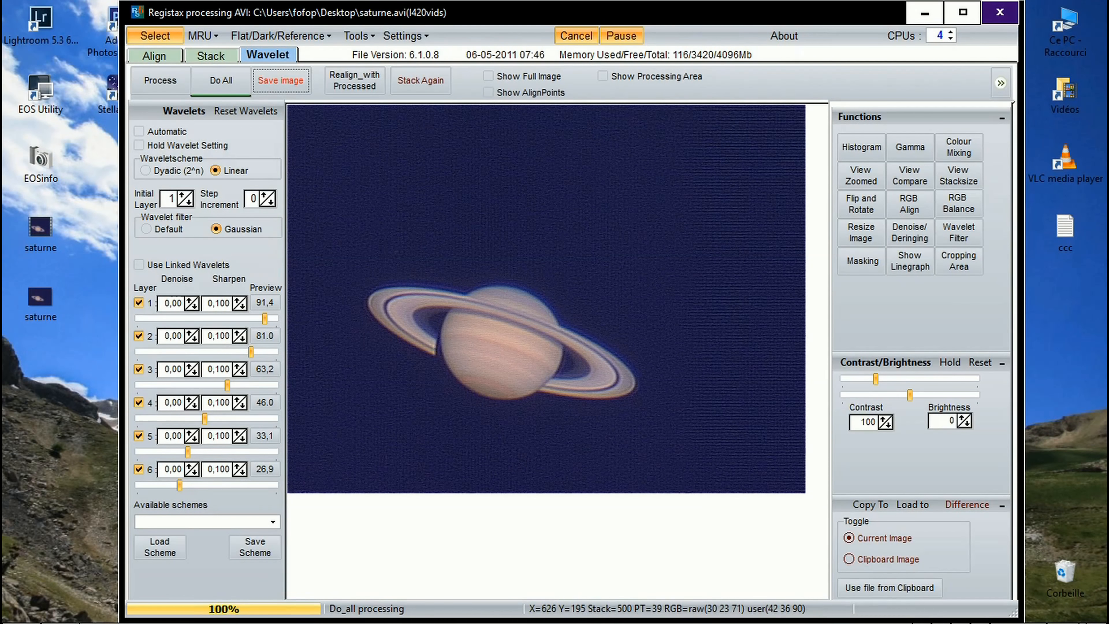
left_click(1000, 12)
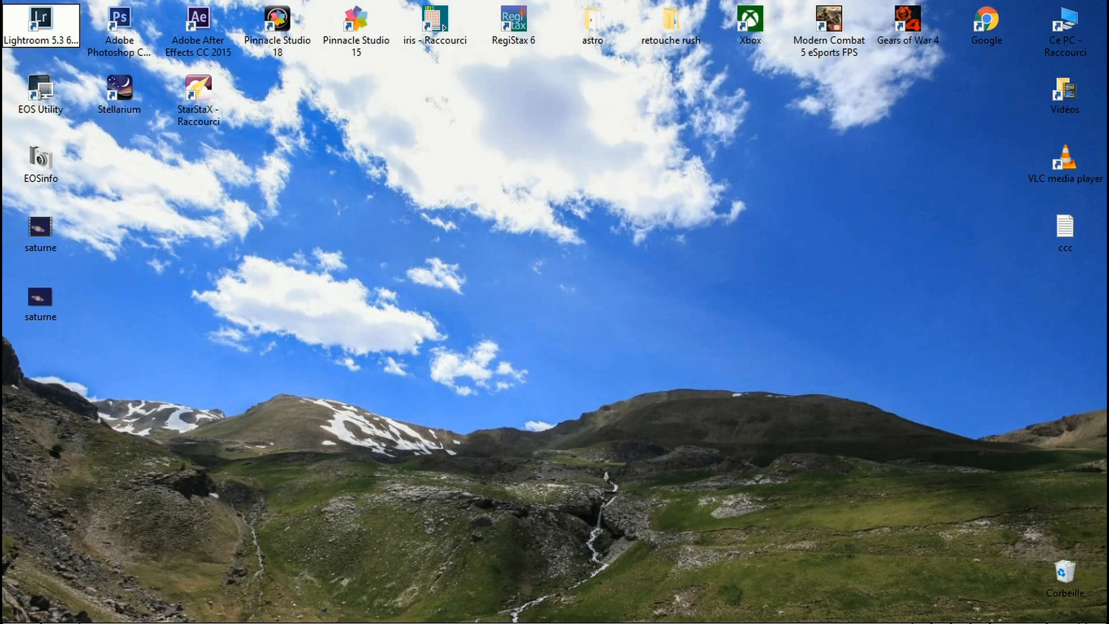
Launch Lightroom 5 and remove the existing Saturn photo from the catalog only, keeping its file on disk
double_click(40, 24)
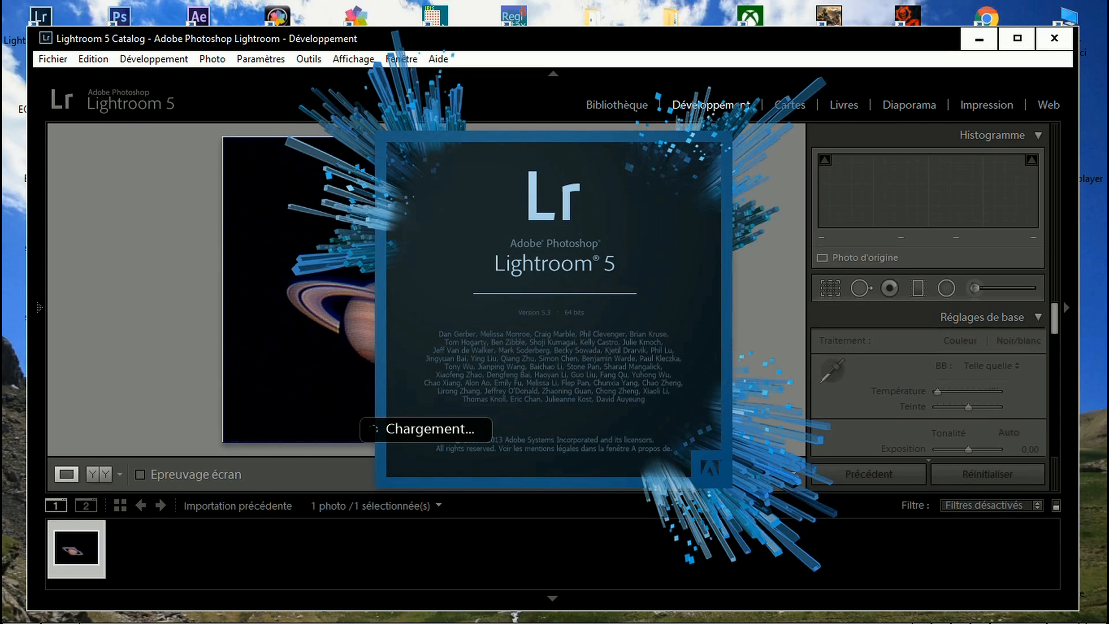
right_click(73, 551)
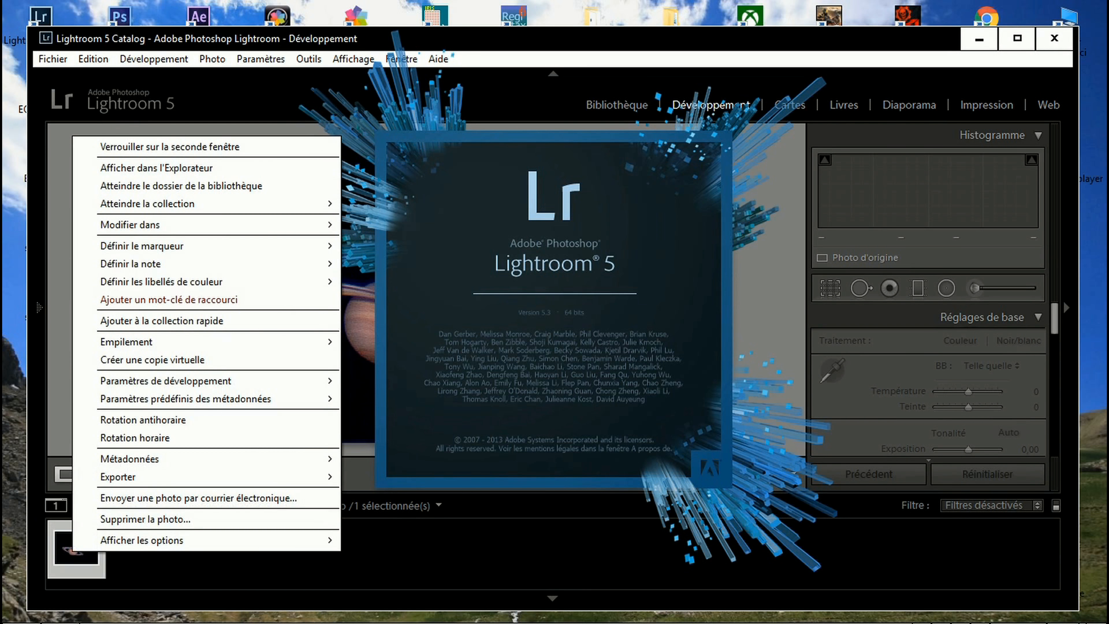
left_click(145, 519)
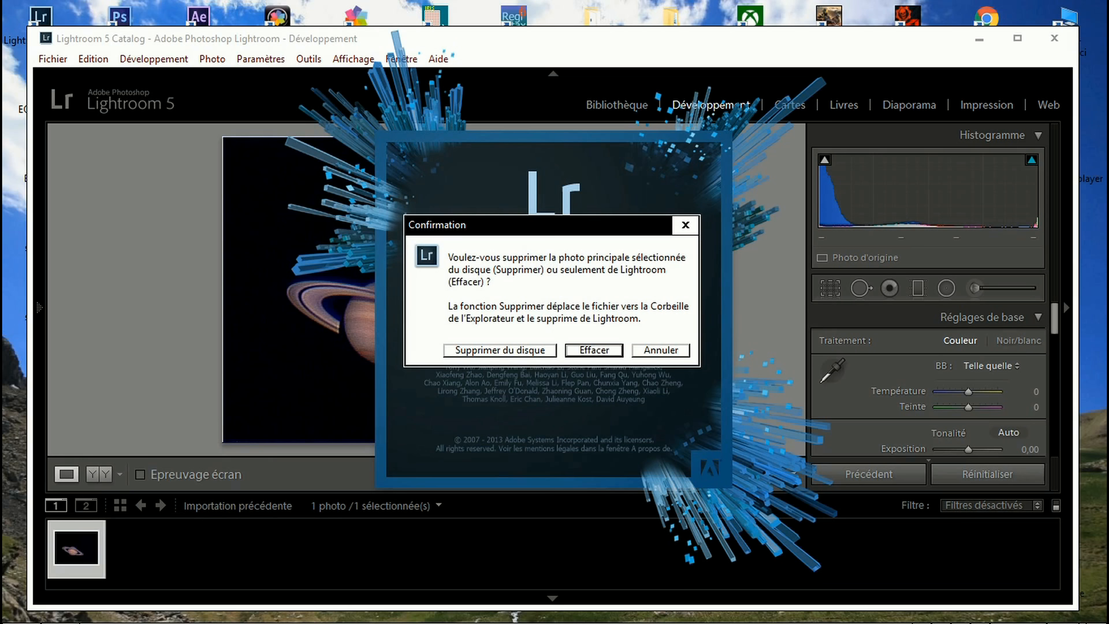
left_click(594, 350)
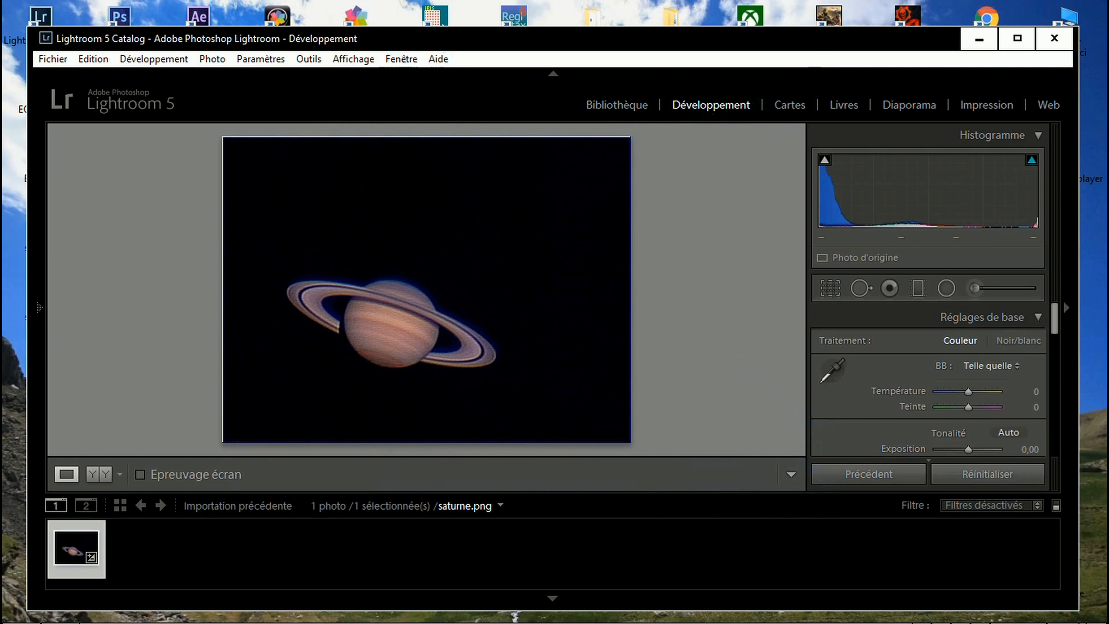
Import saturne.png from the desktop into the Lightroom library without moving the file
left_click_drag(446, 37, 476, 42)
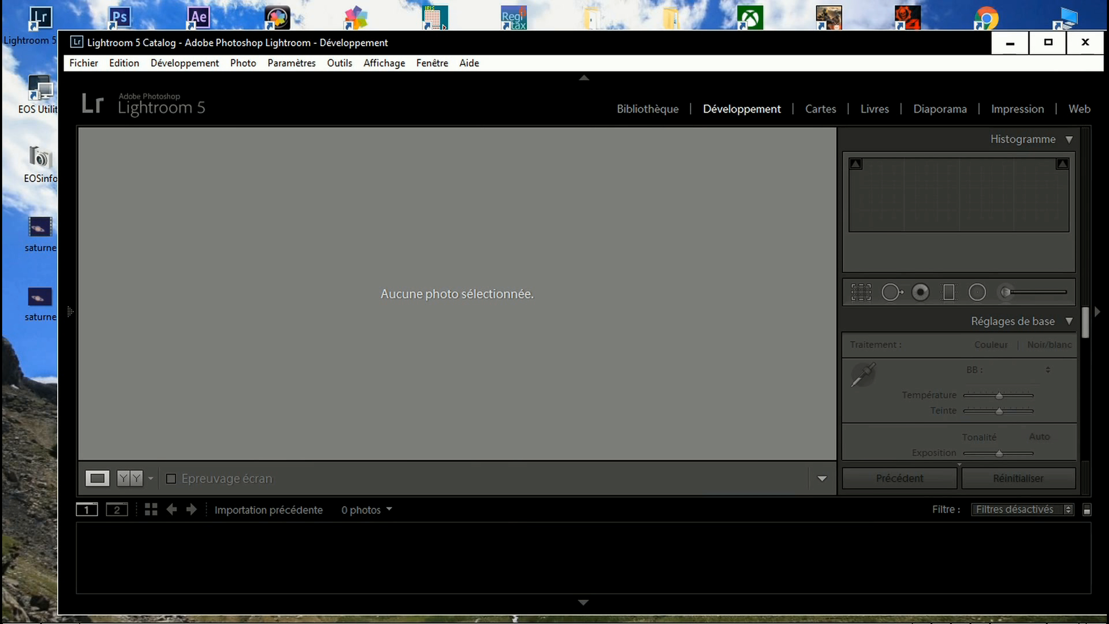
left_click(648, 109)
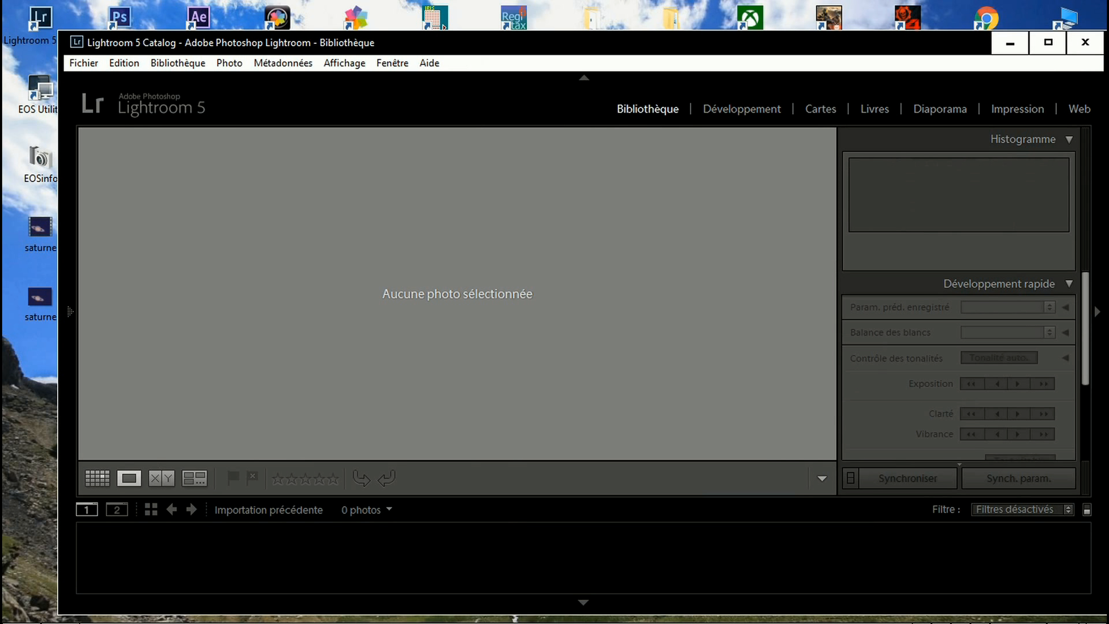
left_click_drag(40, 302, 96, 333)
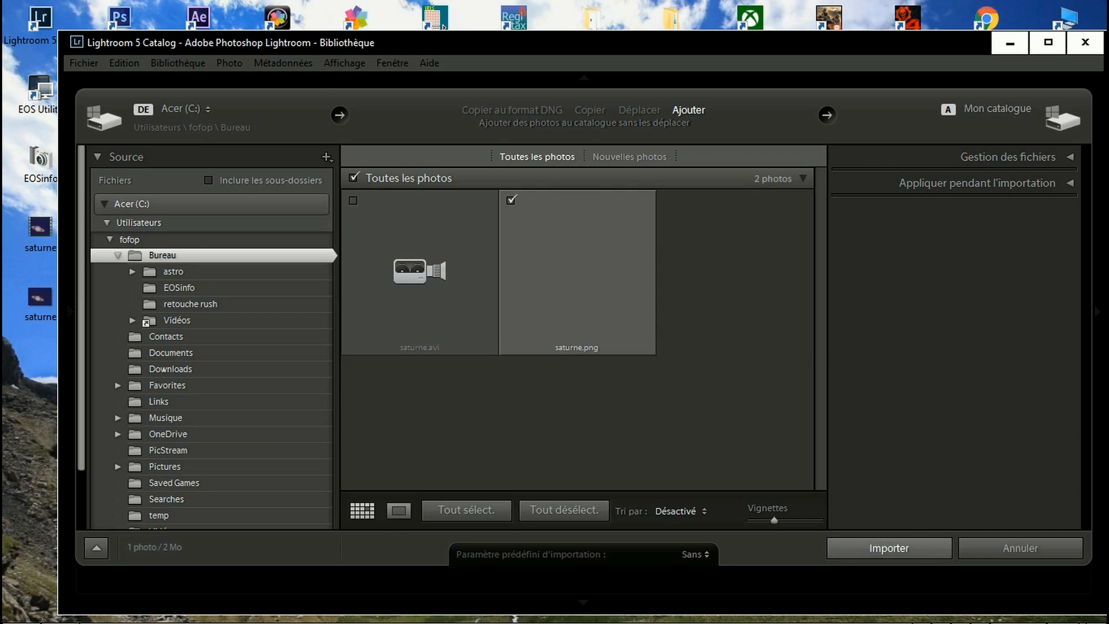
left_click(889, 548)
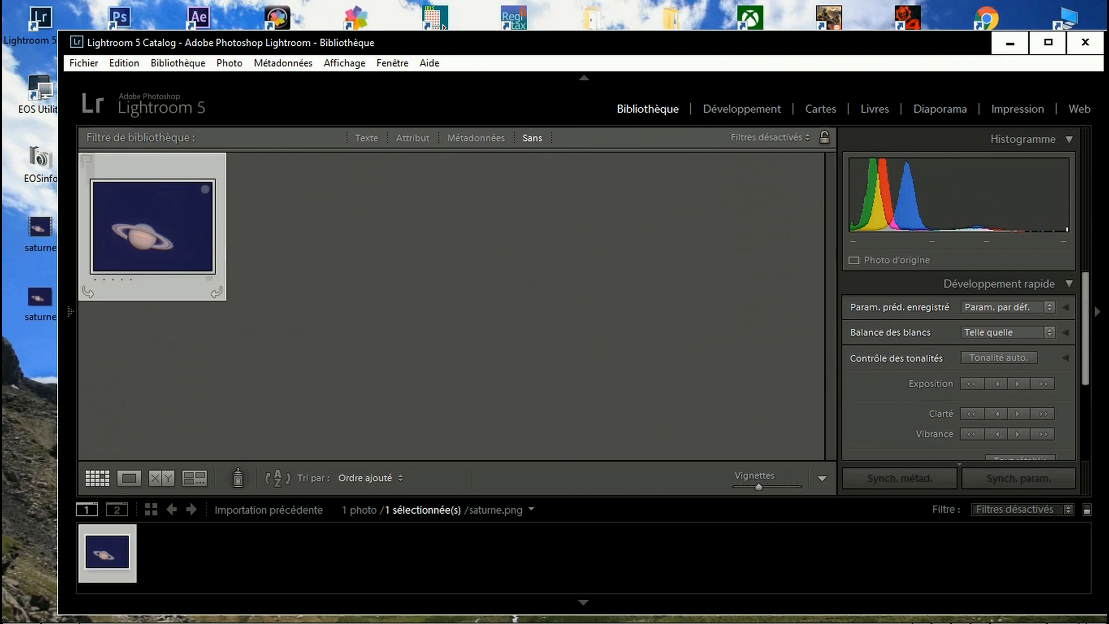
Open the imported photo for development and set Noirs to -100 to darken the sky background
left_click(741, 109)
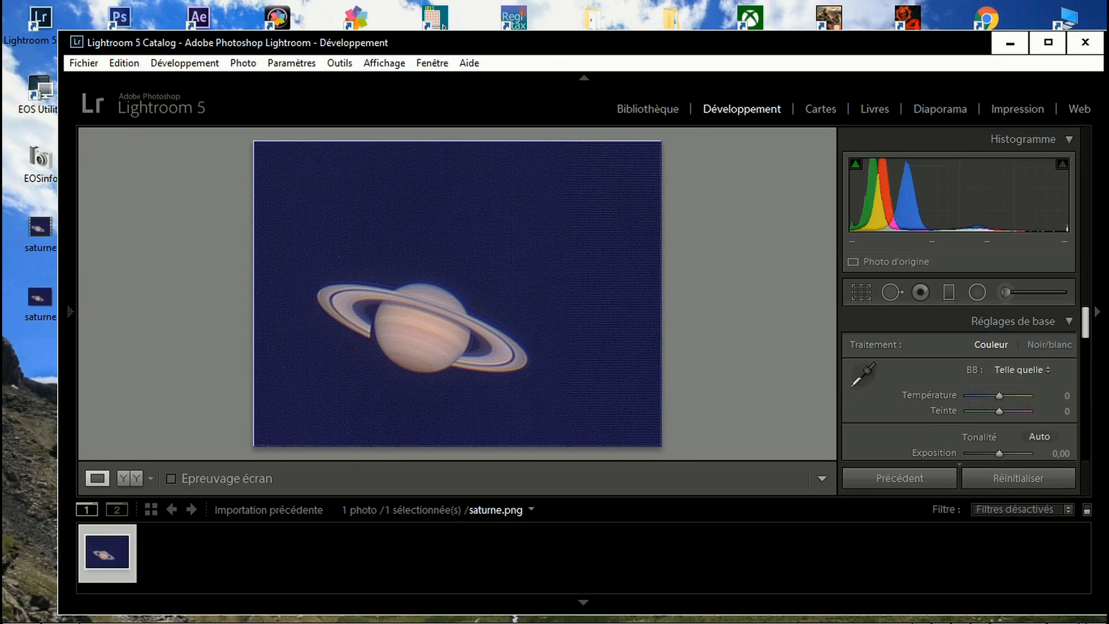
scroll(1005, 393, "down", 5)
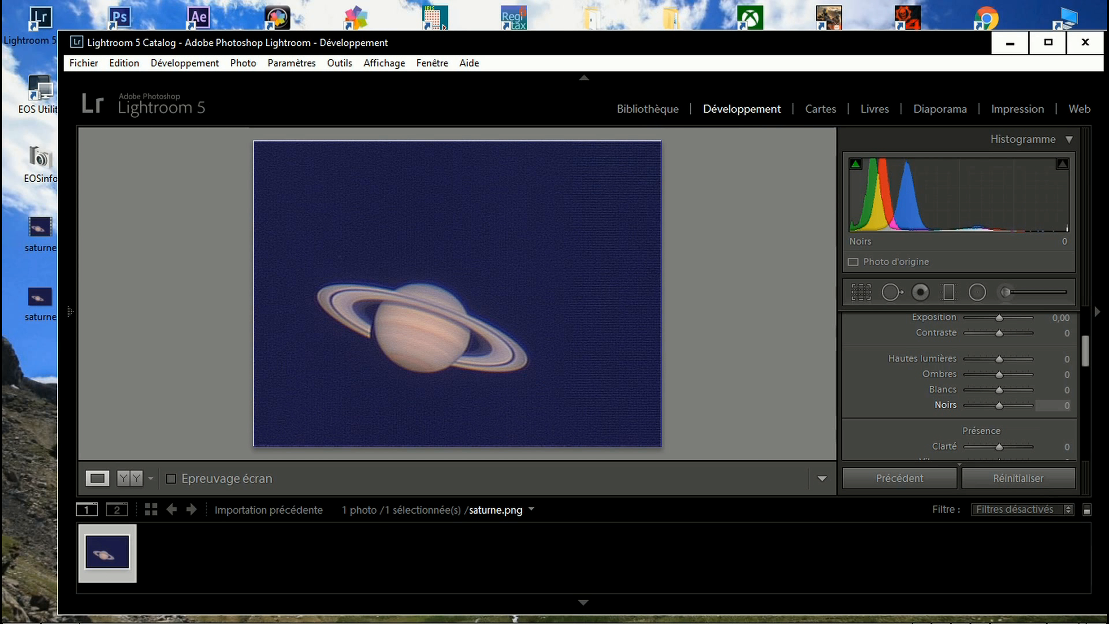
left_click_drag(999, 405, 969, 405)
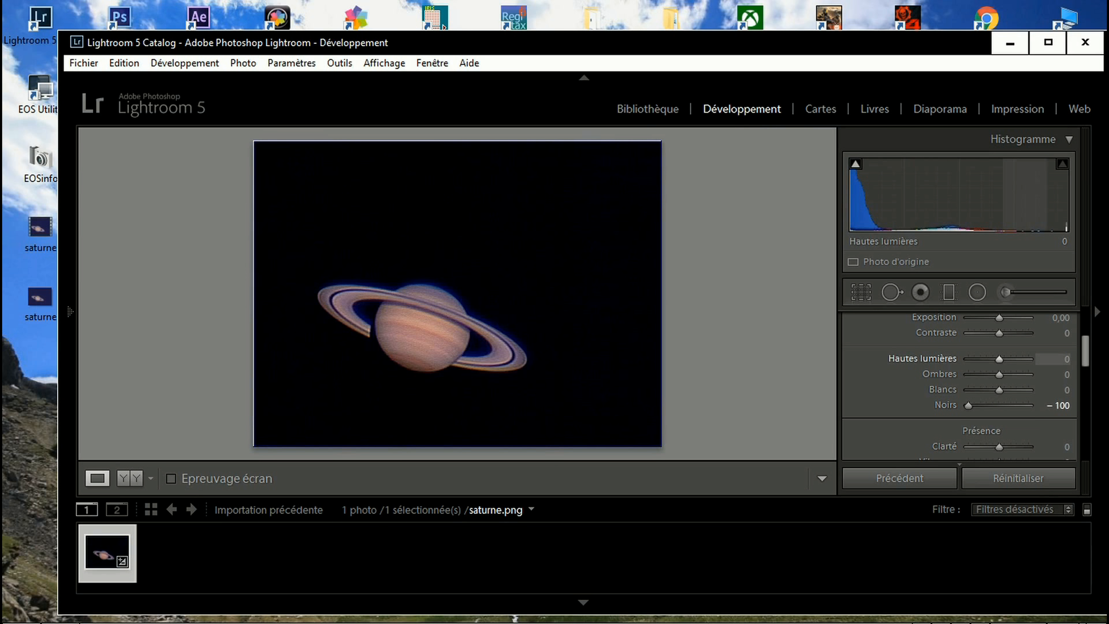
Set Hautes lumières to -9 and Clarté to +7 on the Saturn photo
left_click_drag(1000, 359, 993, 359)
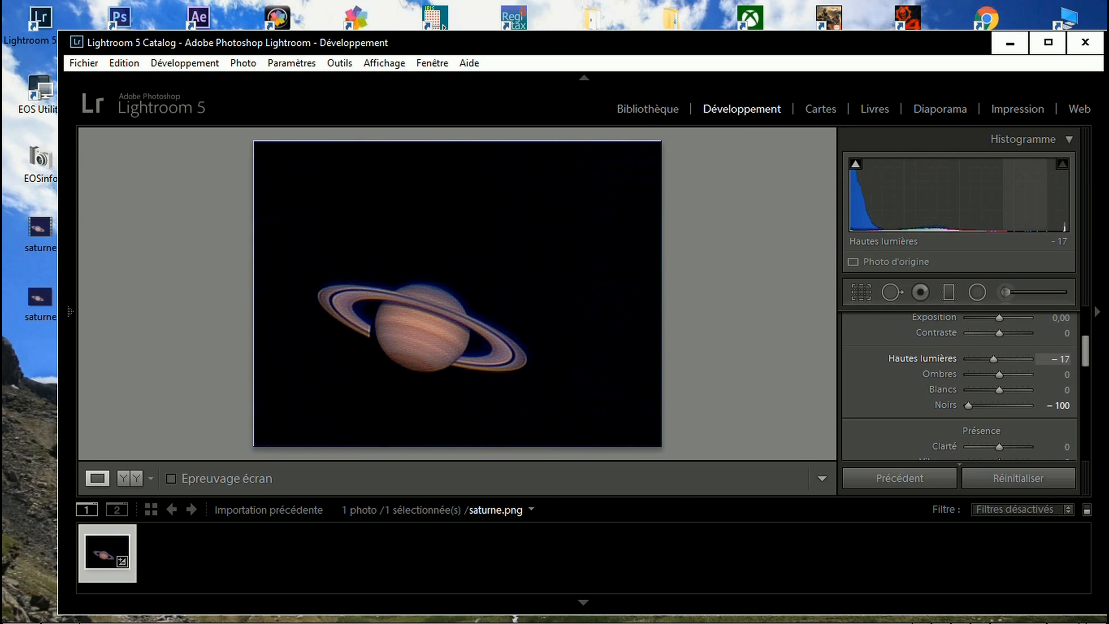
left_click_drag(993, 359, 996, 359)
left_click_drag(999, 446, 1001, 447)
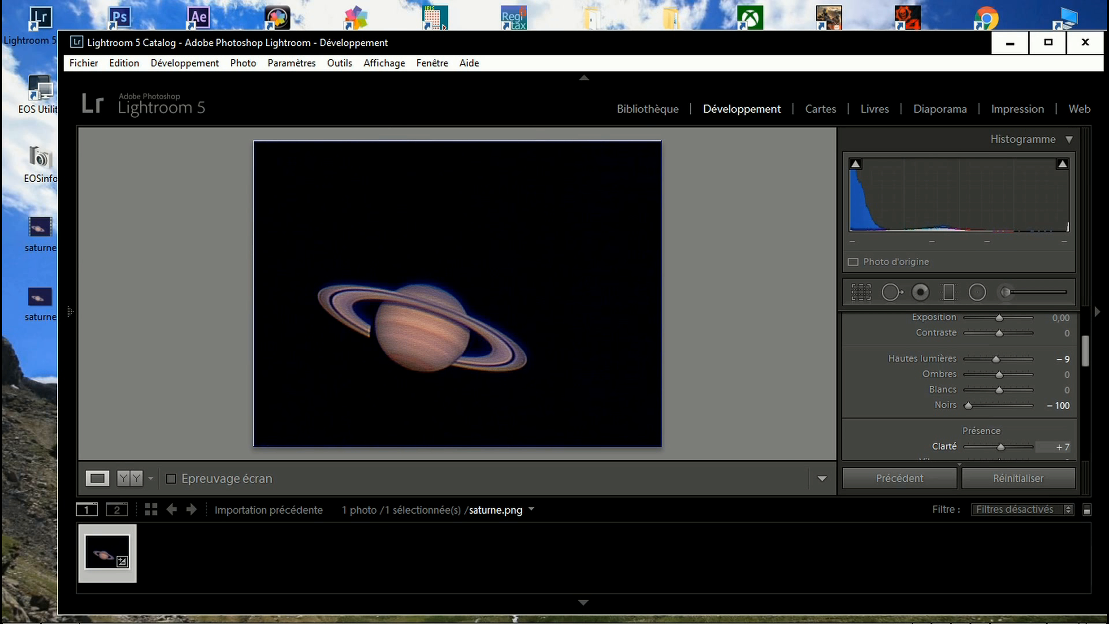
Set Clarté to +12 on the Saturn photo and enable Supprimer l'aberration chromatique in the lens corrections
left_click_drag(1001, 447, 1002, 446)
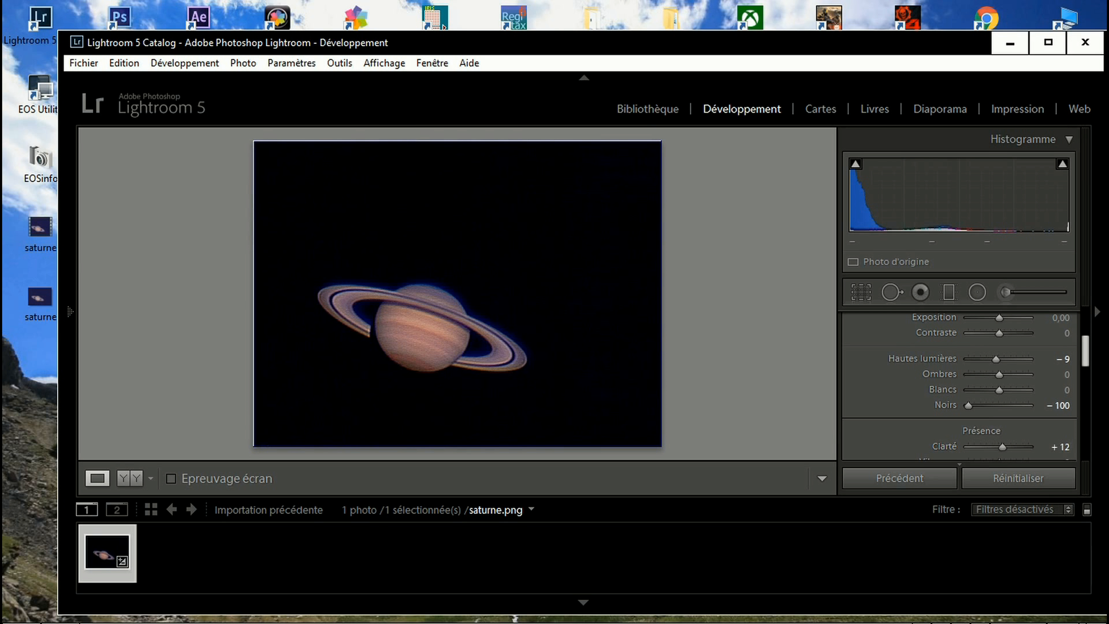
scroll(961, 384, "down", 5)
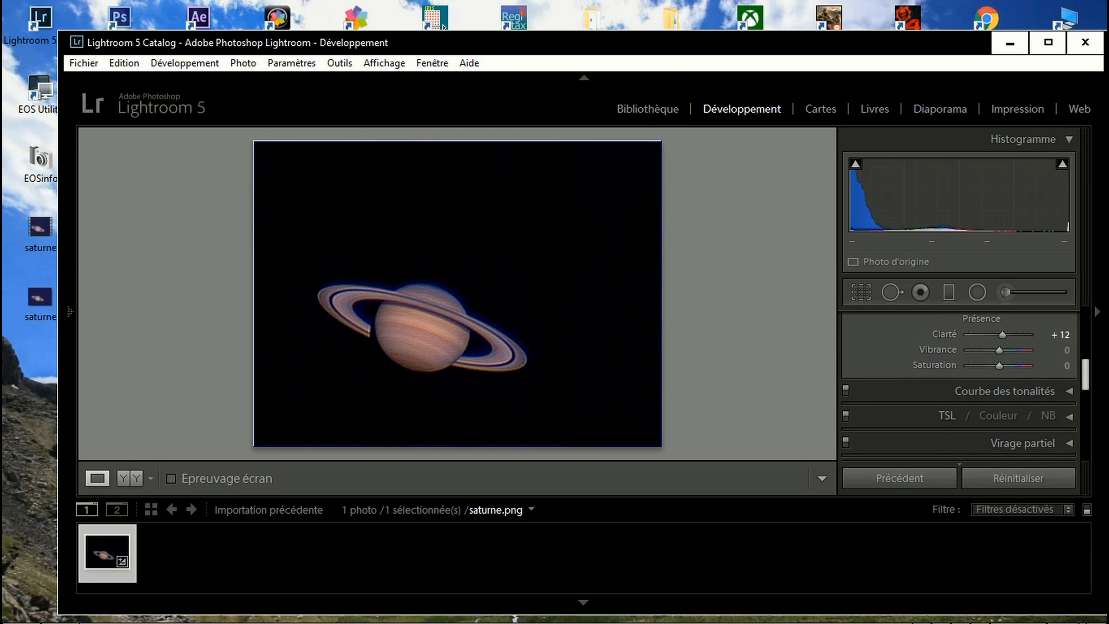
scroll(960, 385, "down", 3)
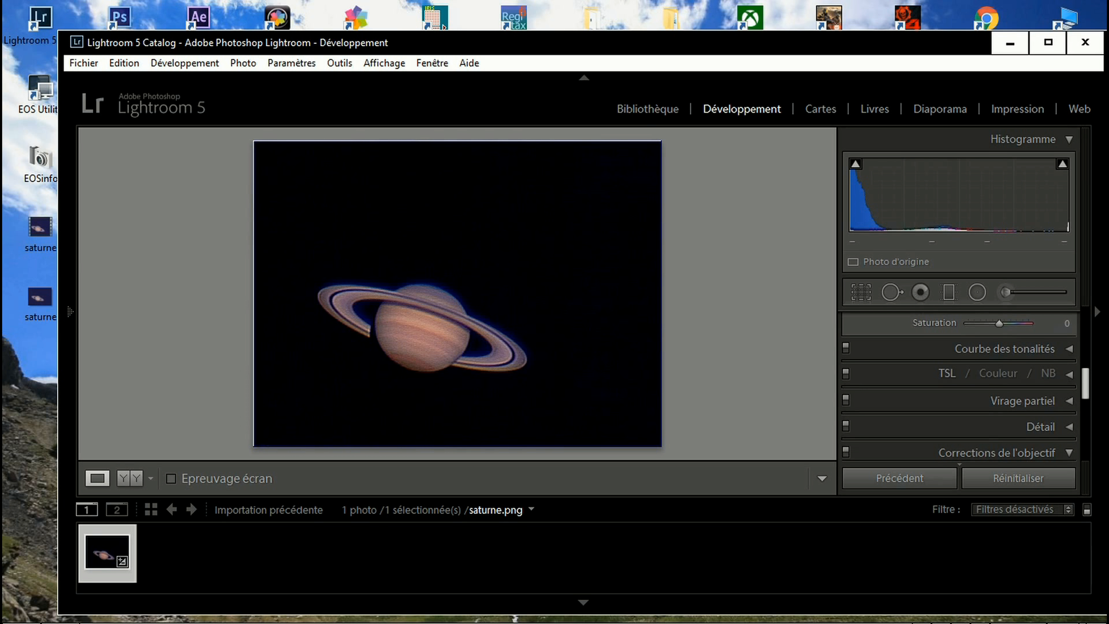
scroll(961, 387, "down", 3)
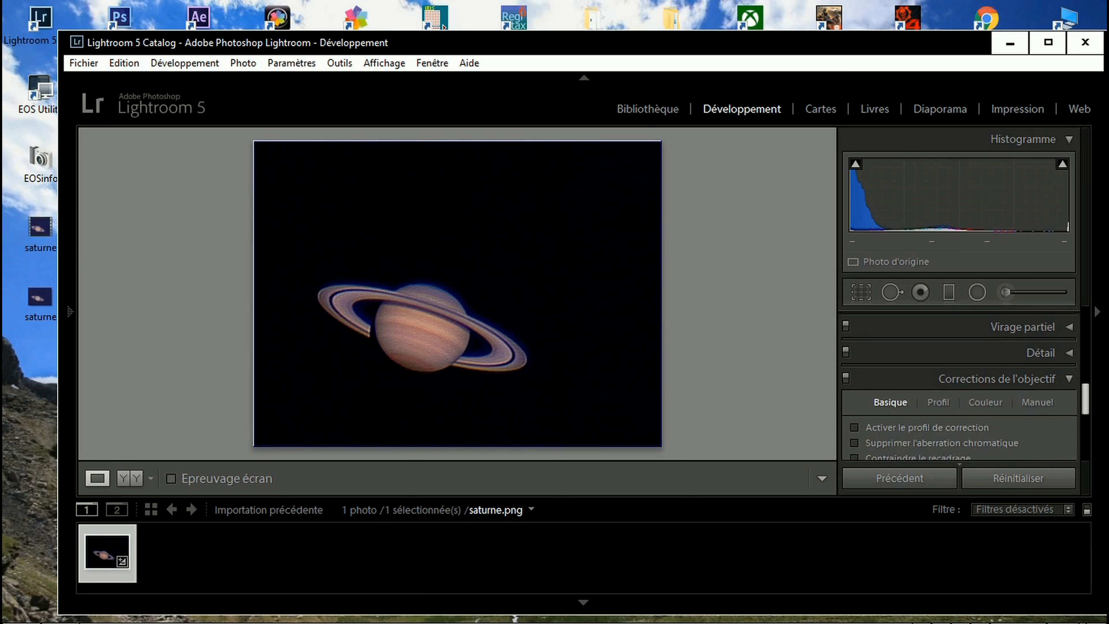
scroll(960, 387, "down", 2)
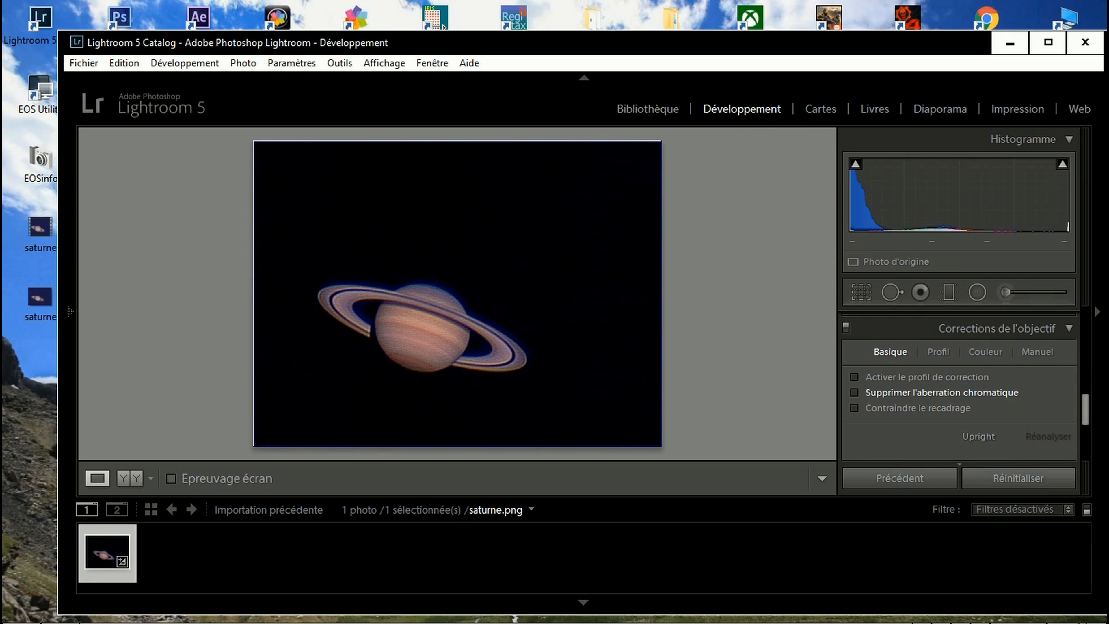
left_click(854, 392)
Export the photo as time.jpg into the Exportation sans titre subfolder of retouche rush, and close Lightroom
key("alt")
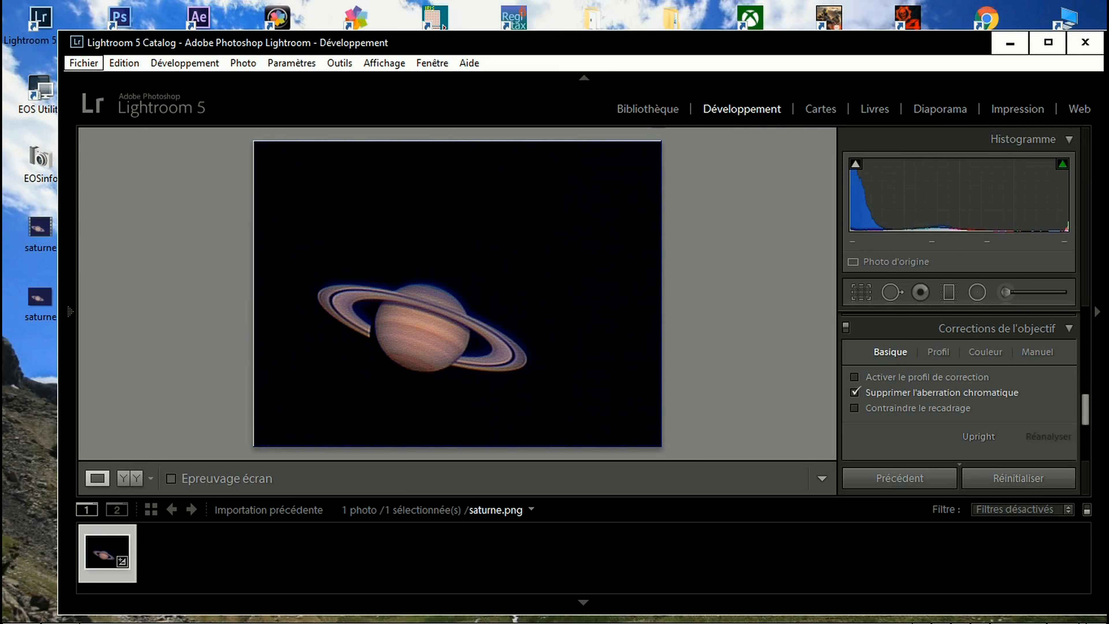
key("ctrl+shift+e")
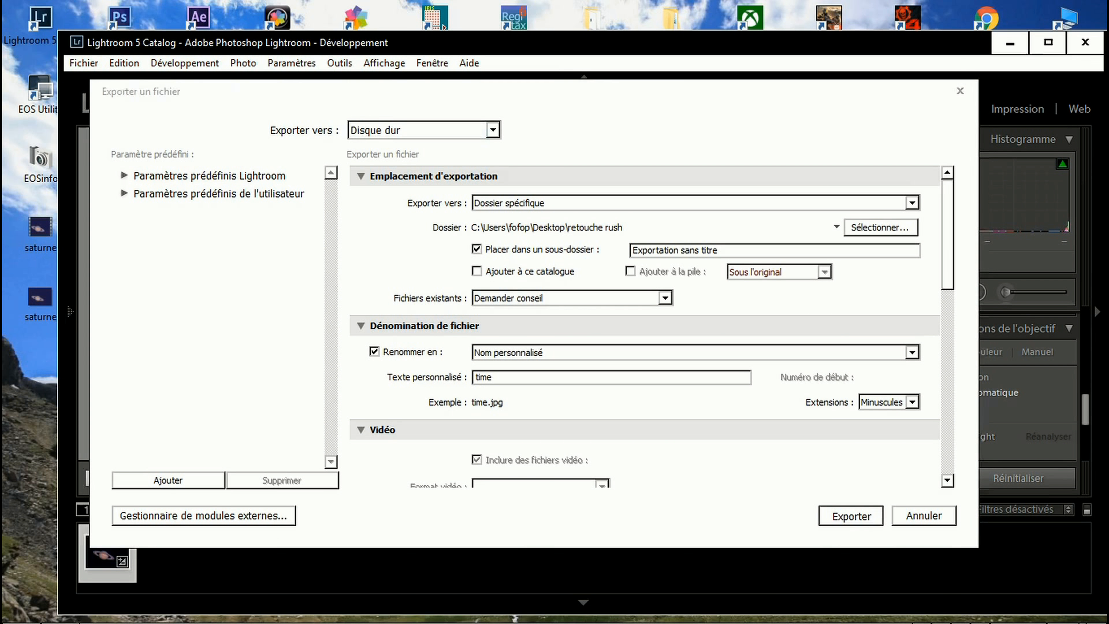
key("Return")
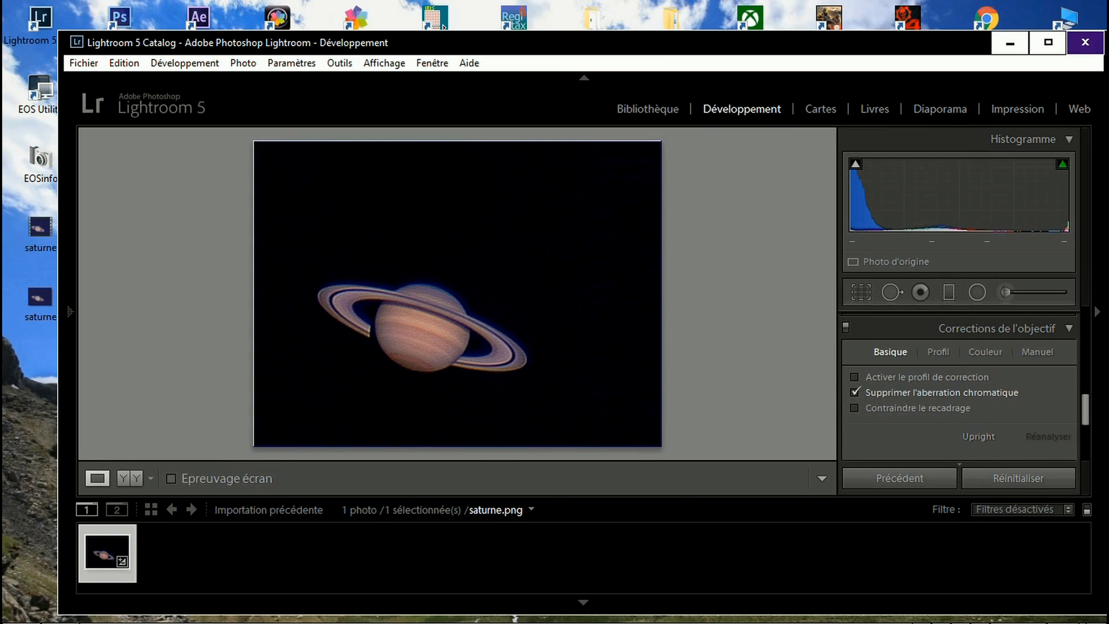
left_click(1085, 42)
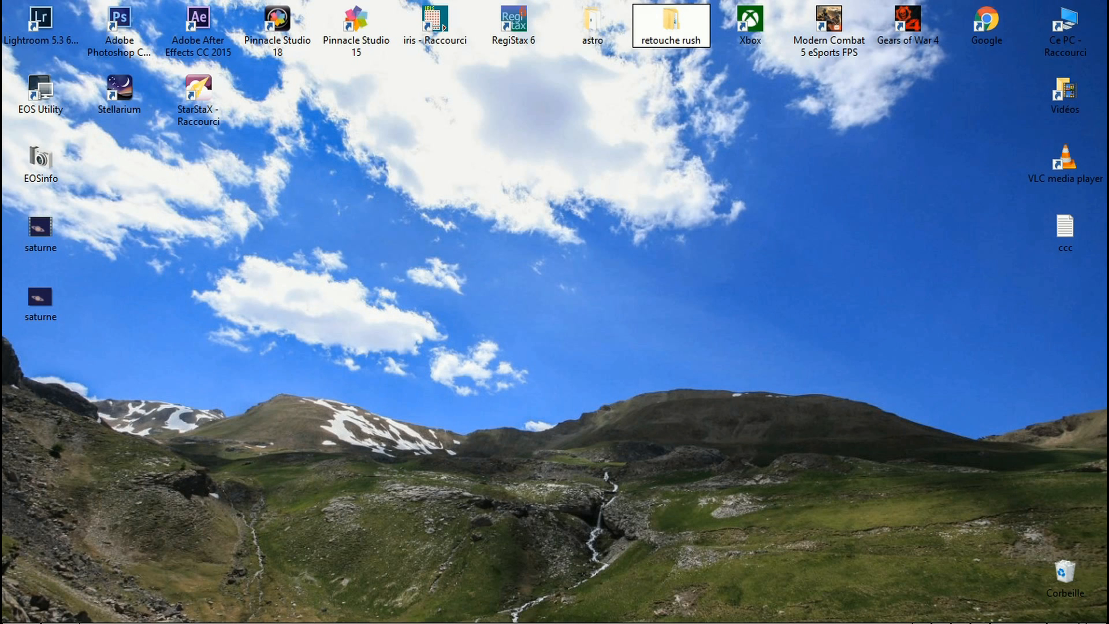
Move the exported time image from retouche rush > Exportation sans titre to the desktop, and delete the old saturne image there
double_click(671, 25)
left_click(607, 264)
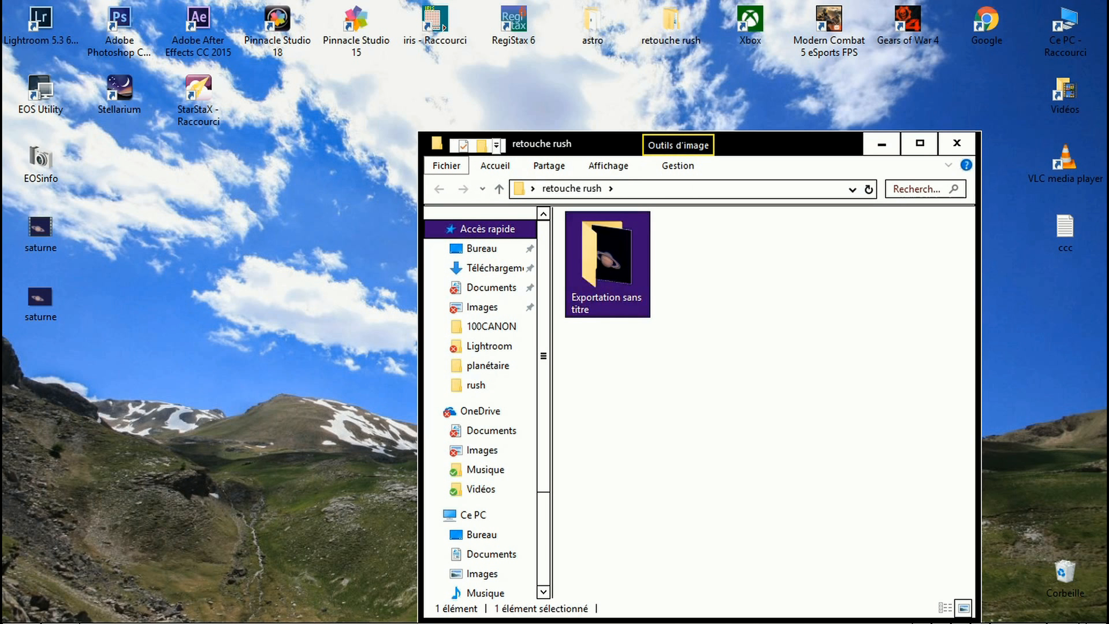
key("Return")
left_click_drag(673, 302, 41, 437)
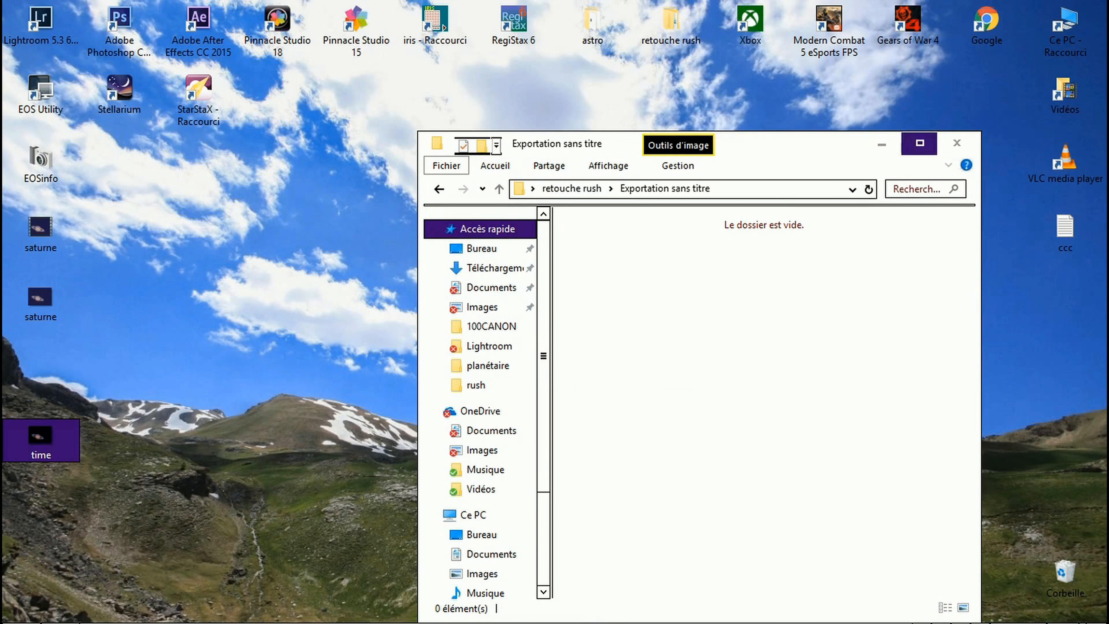
left_click(957, 143)
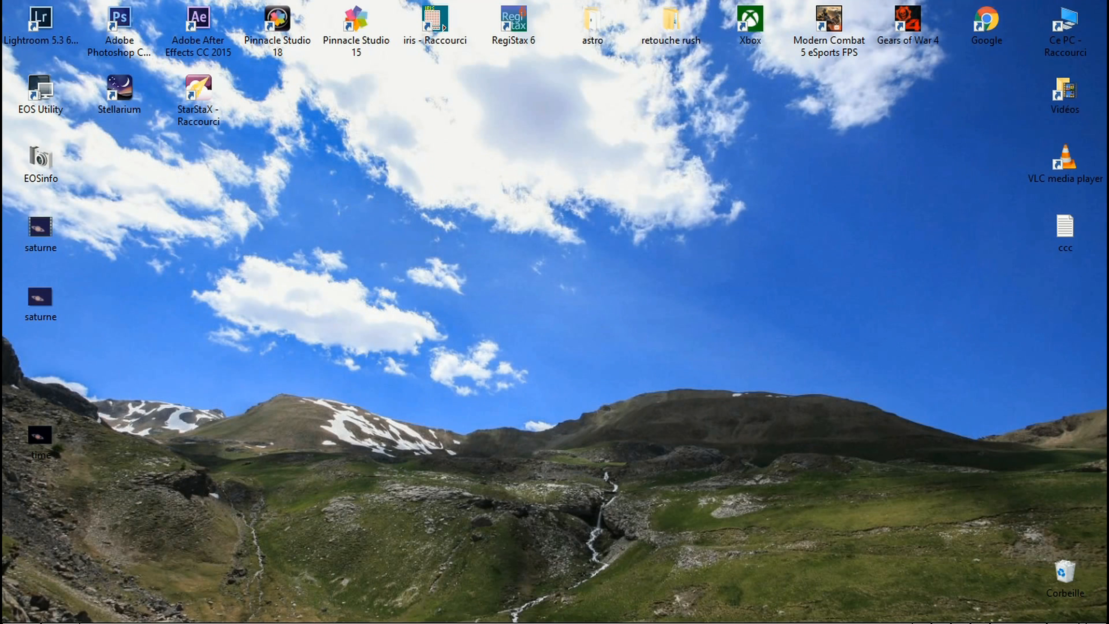
right_click(17, 302)
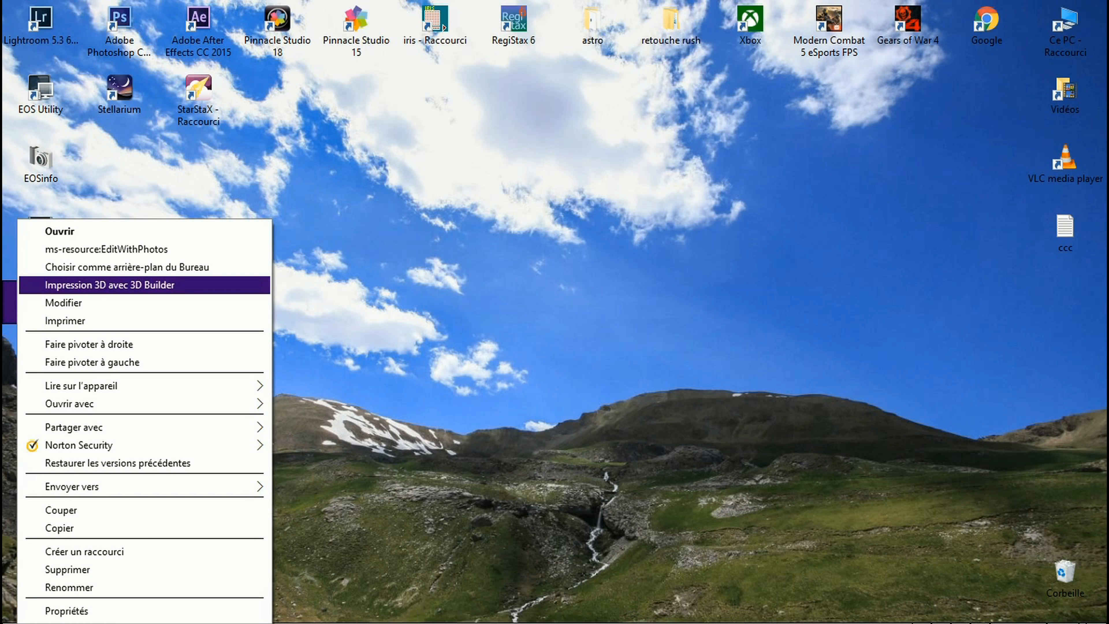
key("Escape")
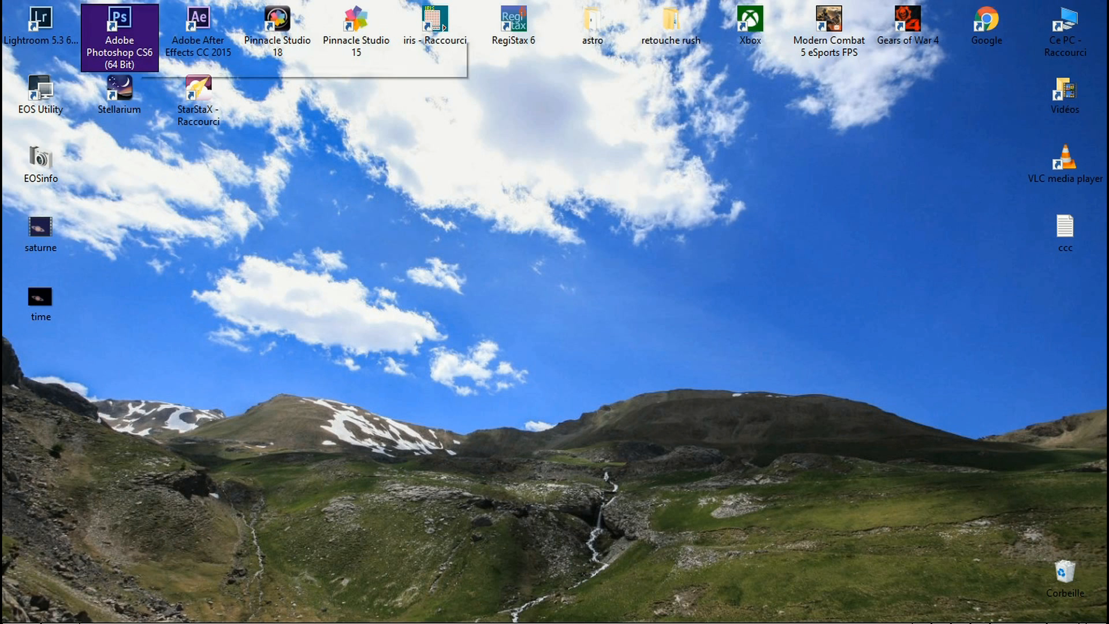
Launch Photoshop CS6 and create a transparent 3840 x 2160 pixel RGB document at 273,99 pixels per inch
double_click(131, 26)
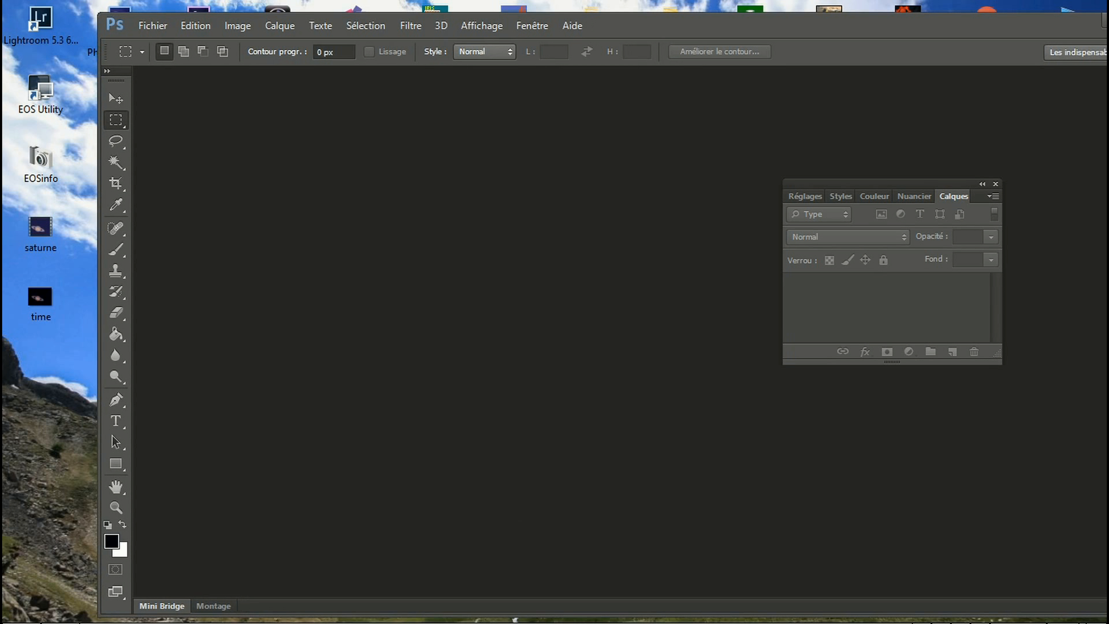
left_click(152, 25)
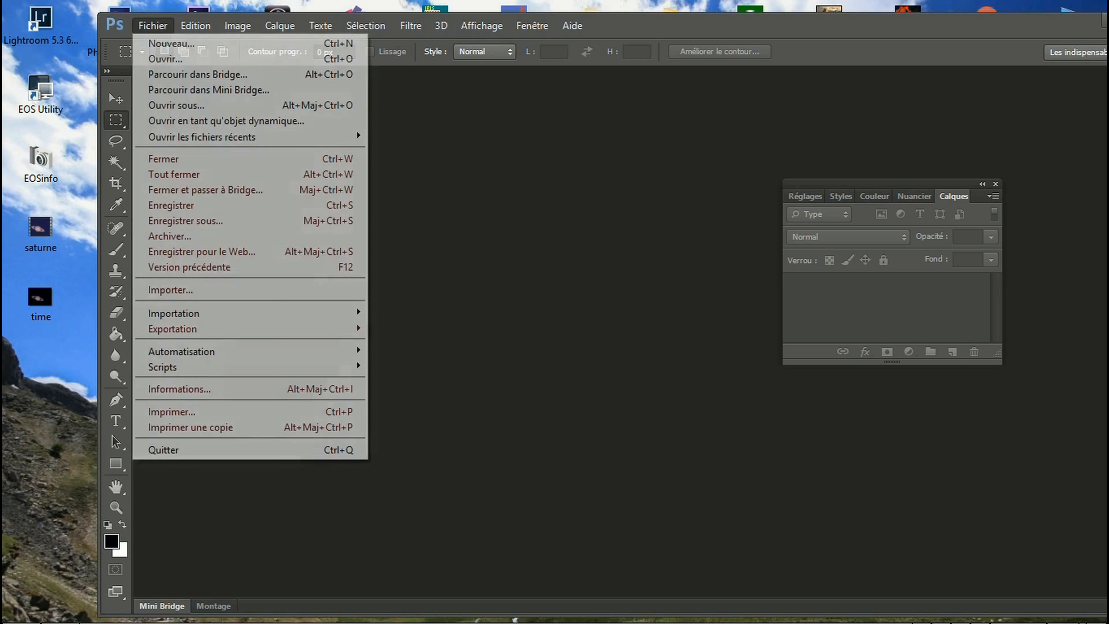
left_click(171, 43)
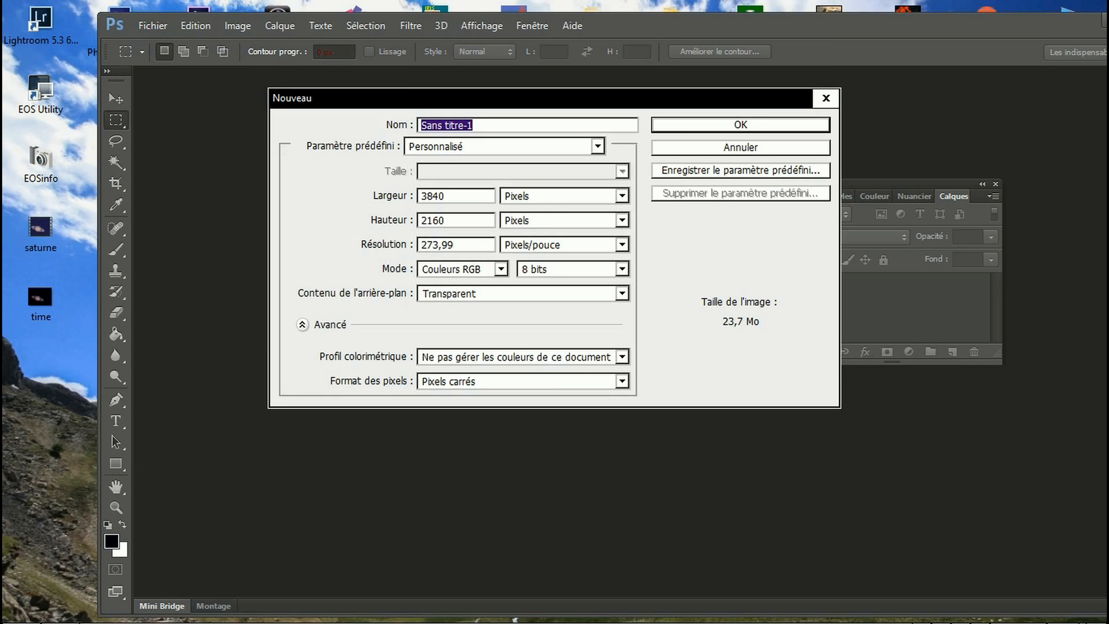
key("Return")
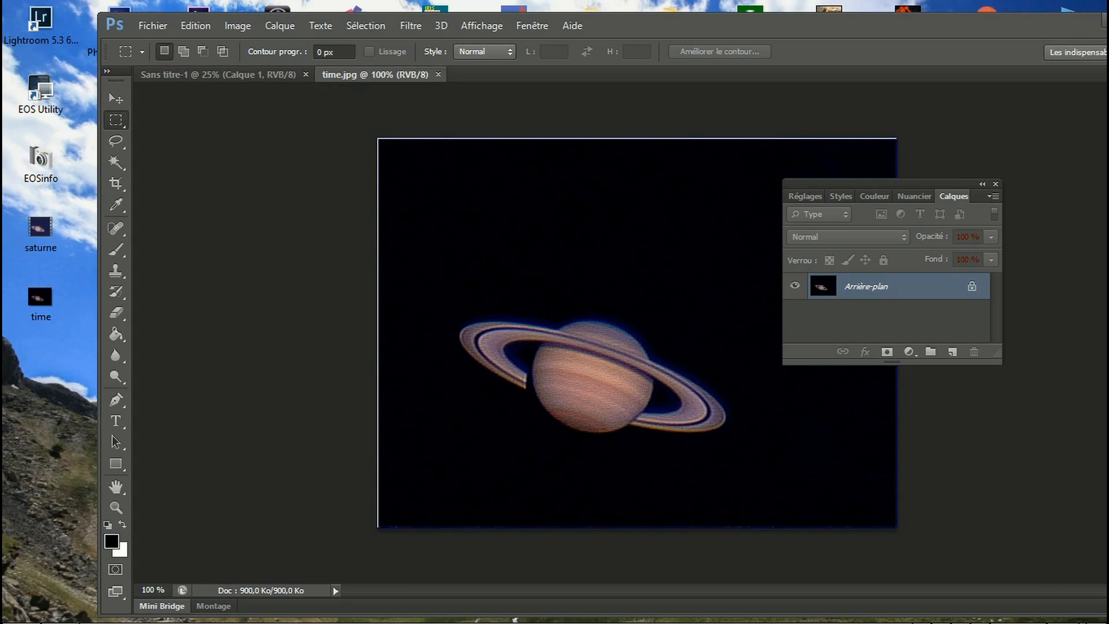
Float the time.jpg window, copy its Saturn image into the transparent document as a new layer, and close time.jpg
left_click_drag(398, 75, 632, 112)
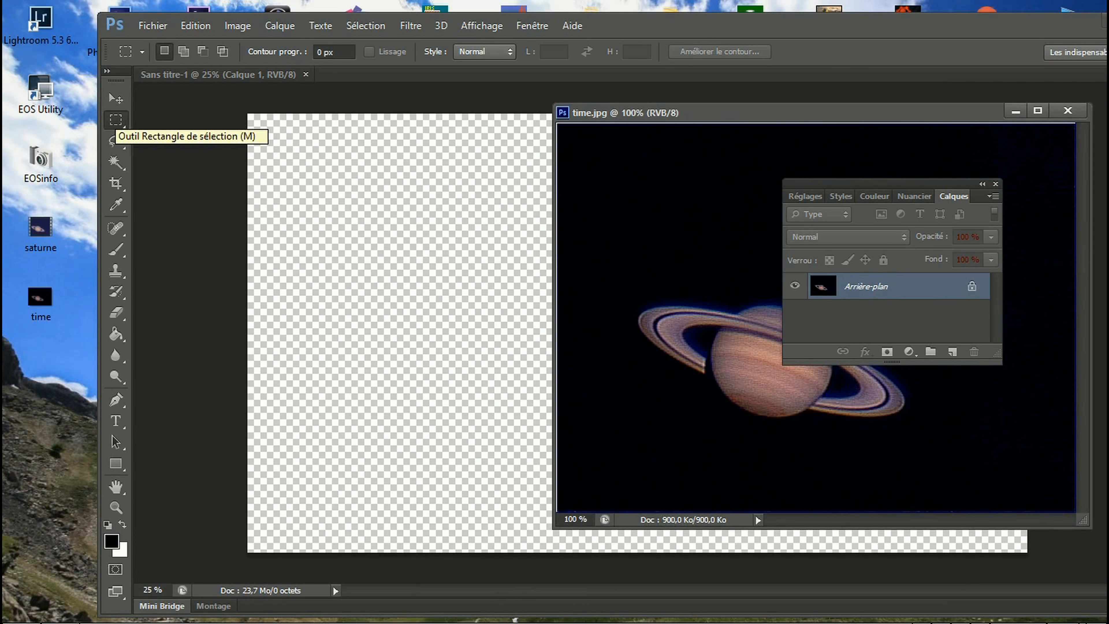
left_click(116, 121)
left_click(116, 99)
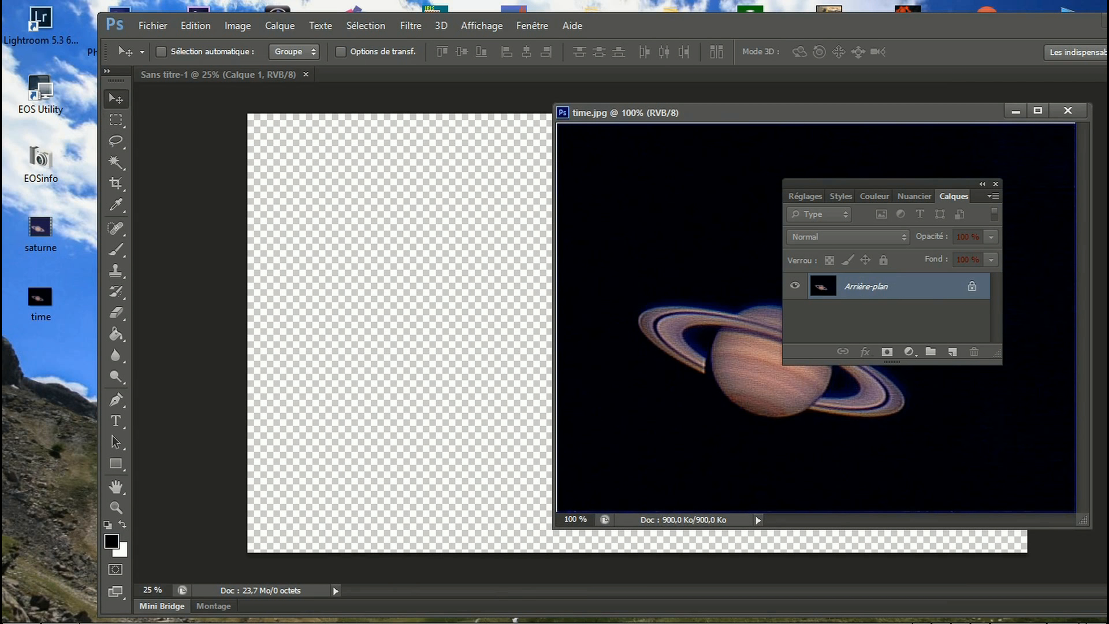
left_click_drag(633, 341, 418, 370)
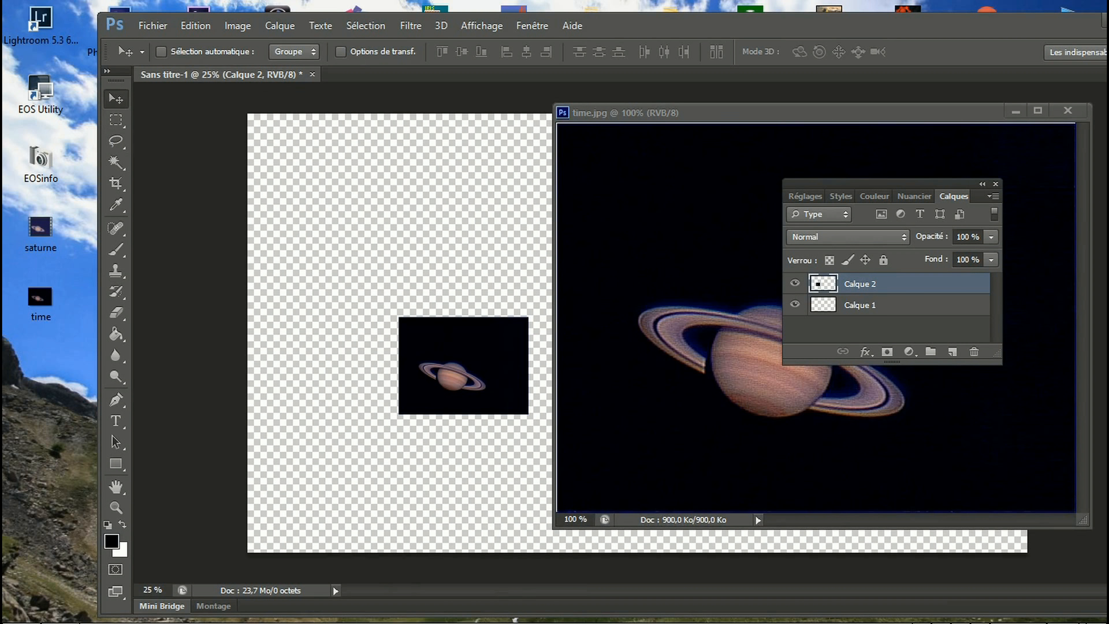
left_click_drag(764, 113, 442, 94)
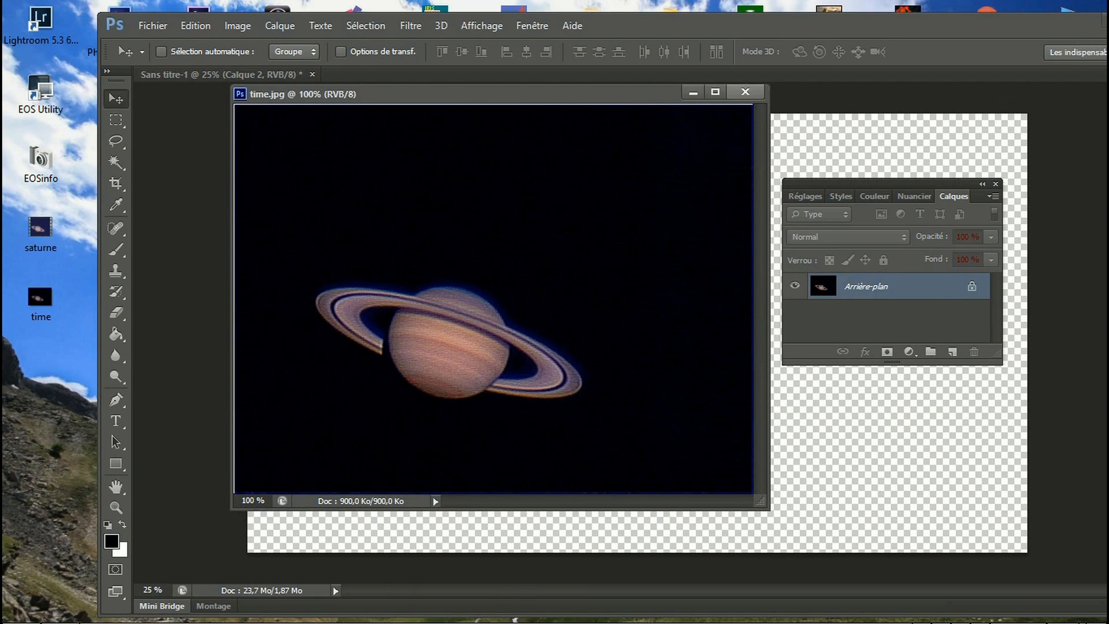
left_click(745, 92)
Centre the Saturn layer on the canvas, enlarge it to about 312 % with Free Transform, and apply the transformation
left_click_drag(527, 354, 674, 330)
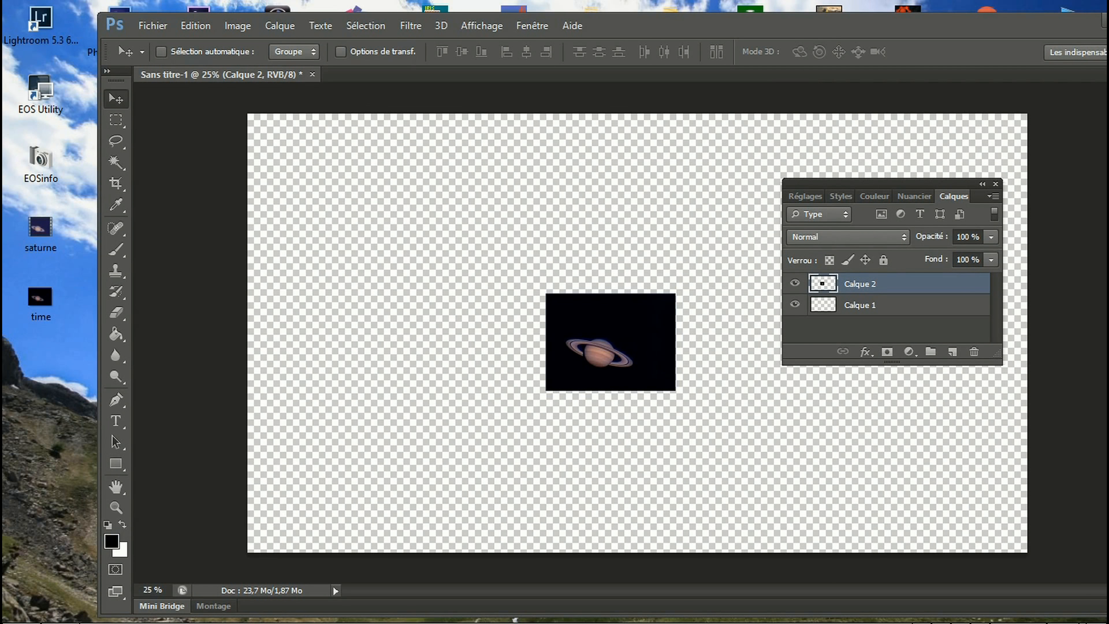
key("ctrl+t")
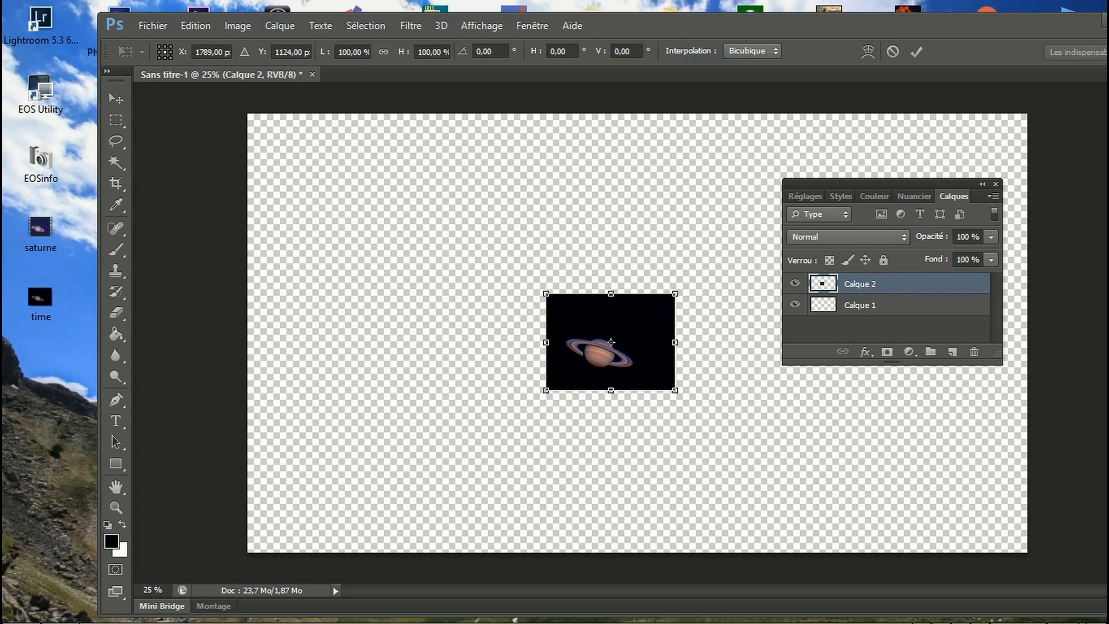
left_click_drag(546, 294, 331, 132)
left_click_drag(504, 261, 604, 332)
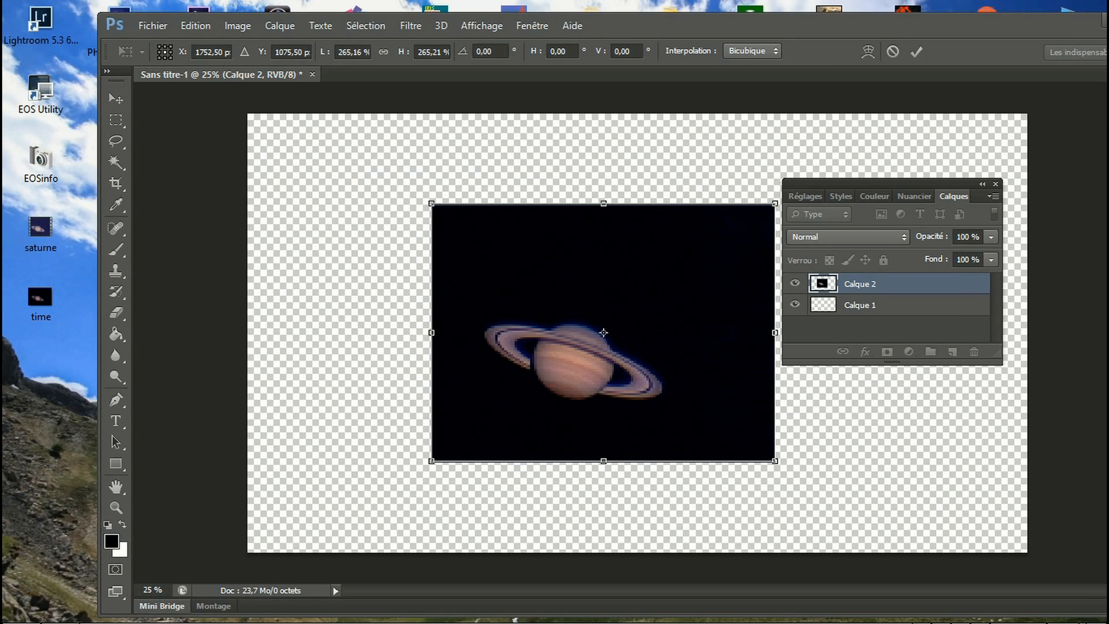
left_click_drag(774, 460, 836, 507)
left_click_drag(821, 490, 817, 455)
left_click(116, 98)
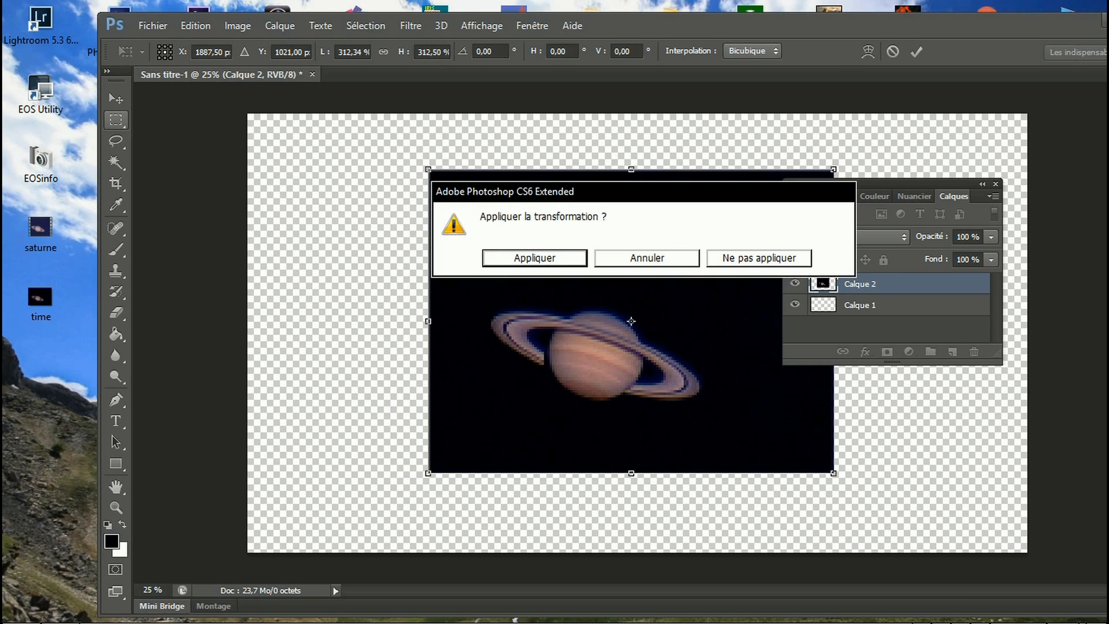
key("Return")
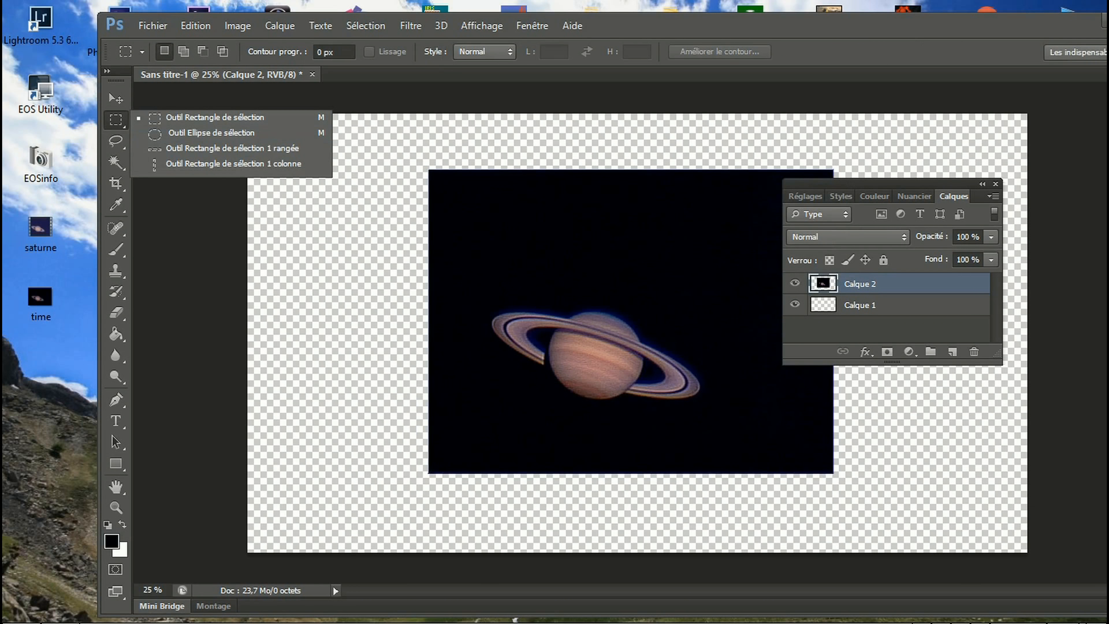
Trim the bright border strips off all sides of the Saturn layer by cutting them out with rectangular selections
left_click(214, 118)
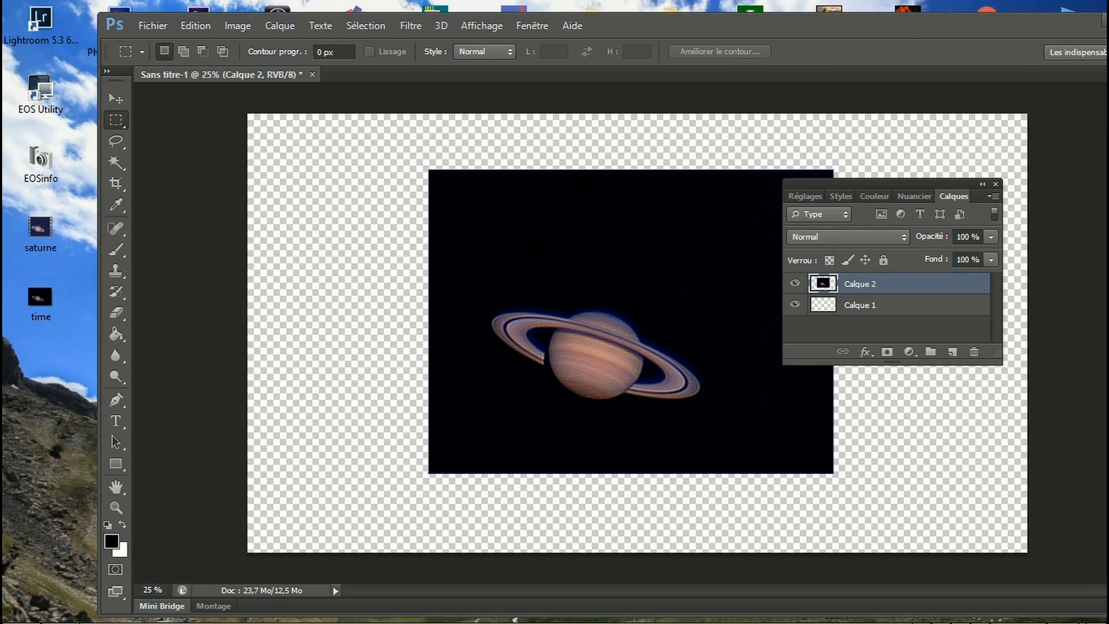
left_click_drag(891, 184, 1005, 169)
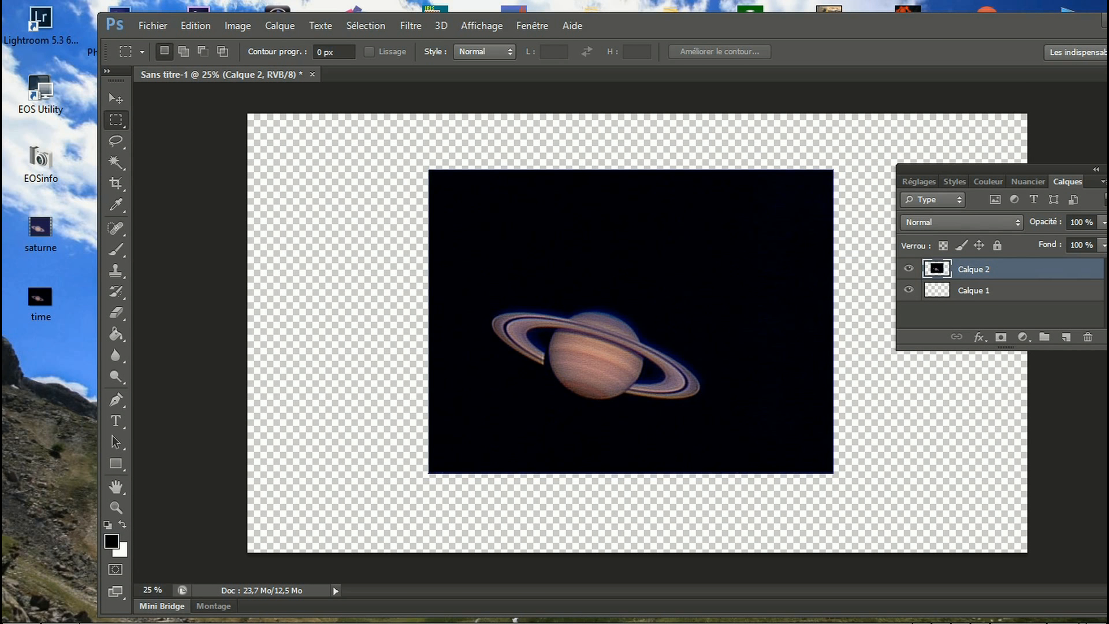
left_click_drag(411, 155, 811, 503)
key("ctrl+x")
key("ctrl+x")
left_click_drag(401, 161, 443, 504)
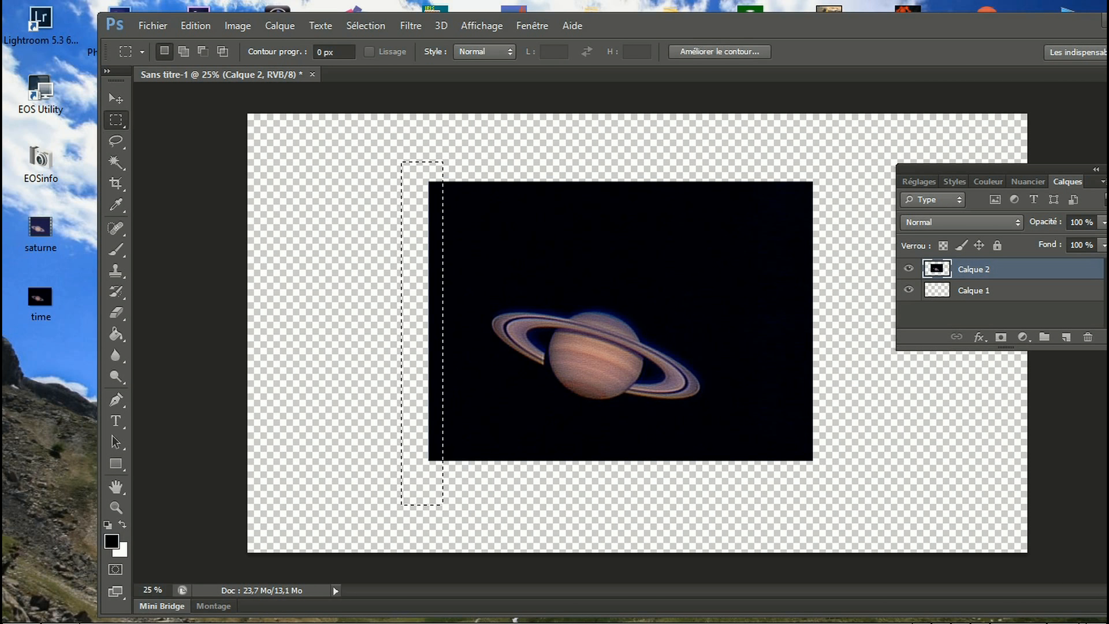
key("ctrl+x")
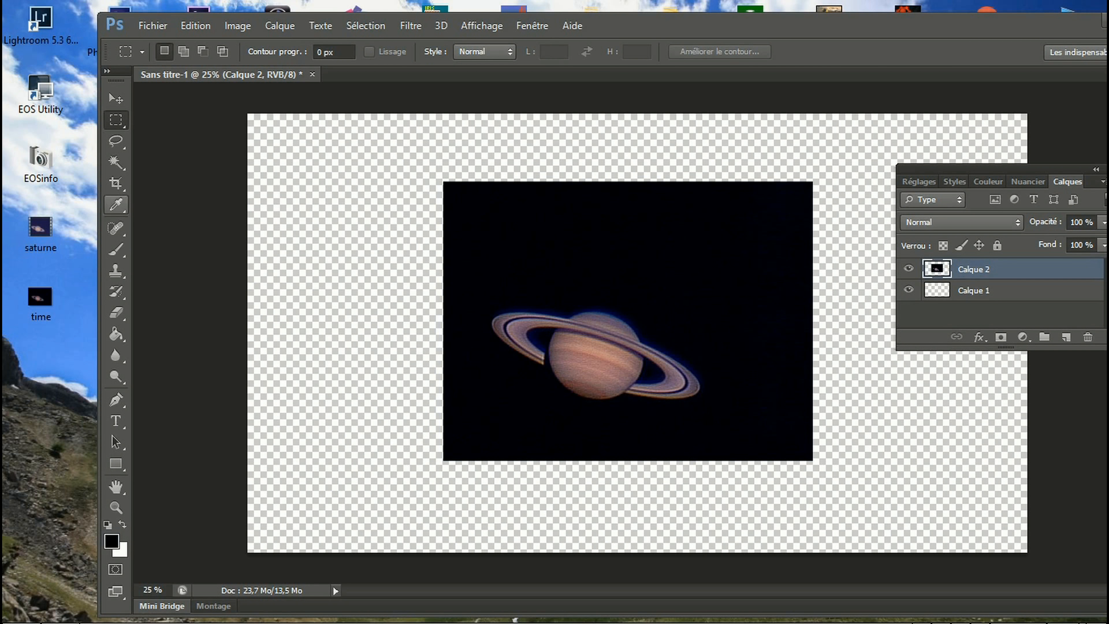
Fill the empty bottom layer, Calque 1, with the black foreground colour using the Paint Bucket tool
left_click(116, 204)
left_click(175, 211)
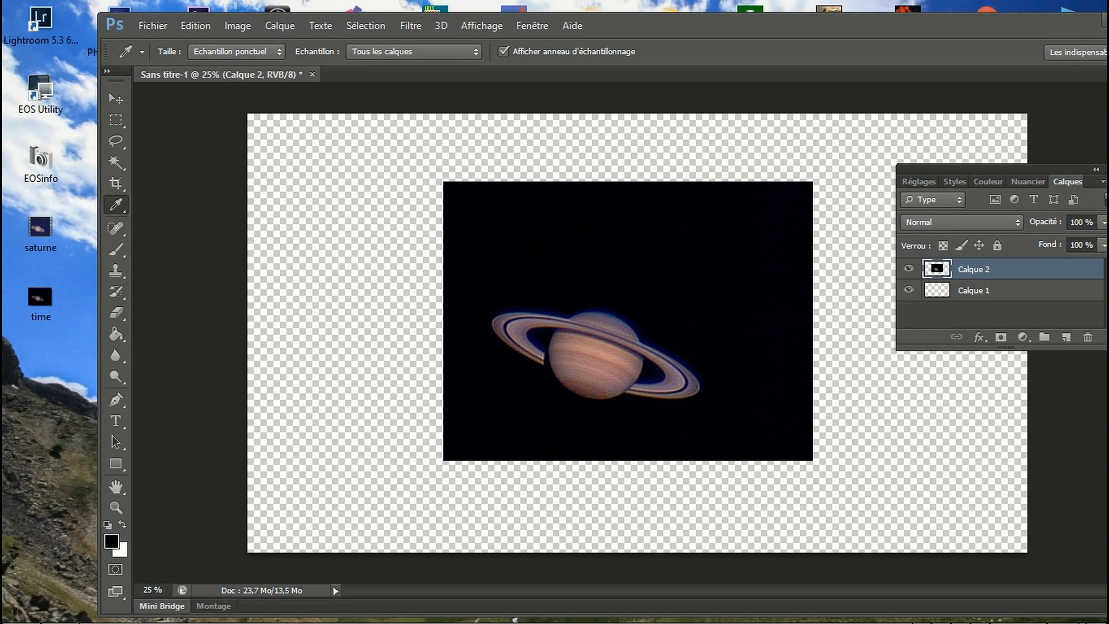
left_click_drag(987, 170, 929, 176)
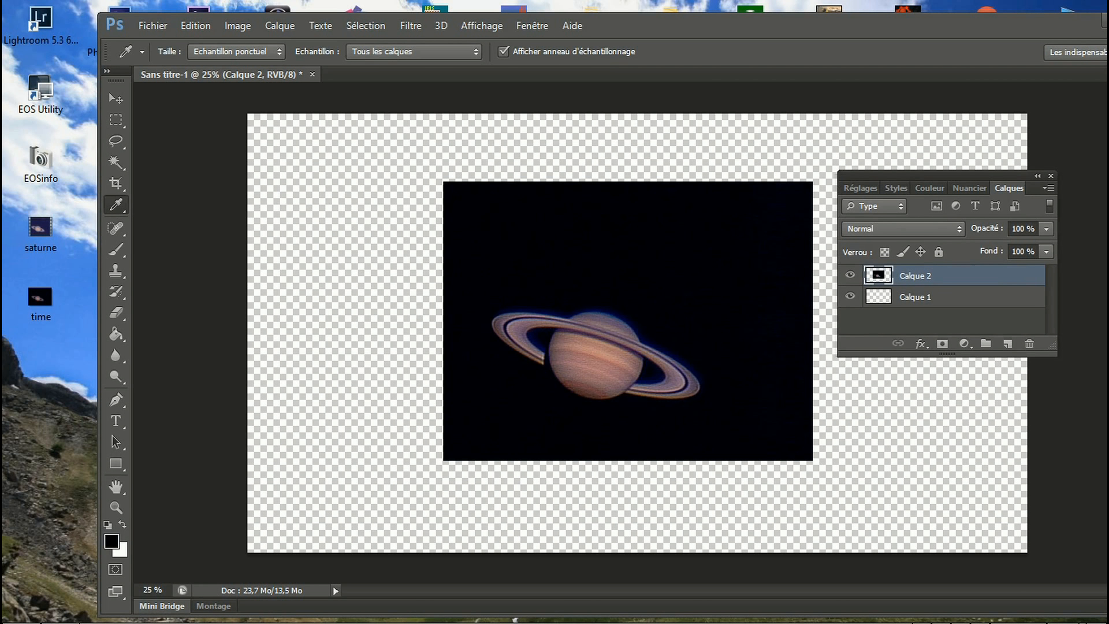
left_click(935, 297)
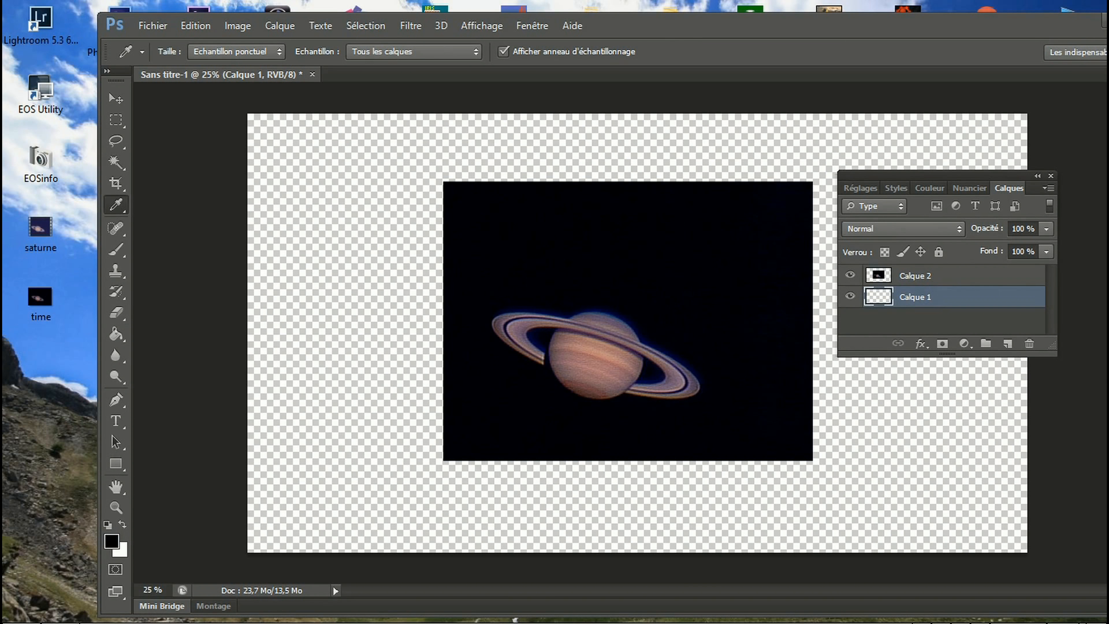
left_click(116, 334)
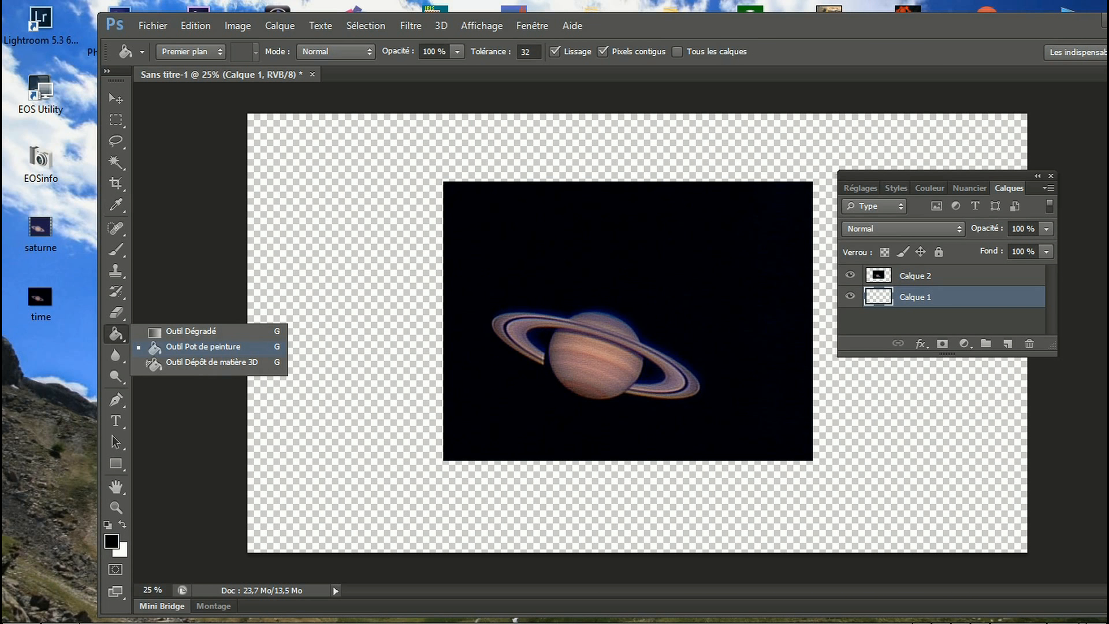
left_click(203, 347)
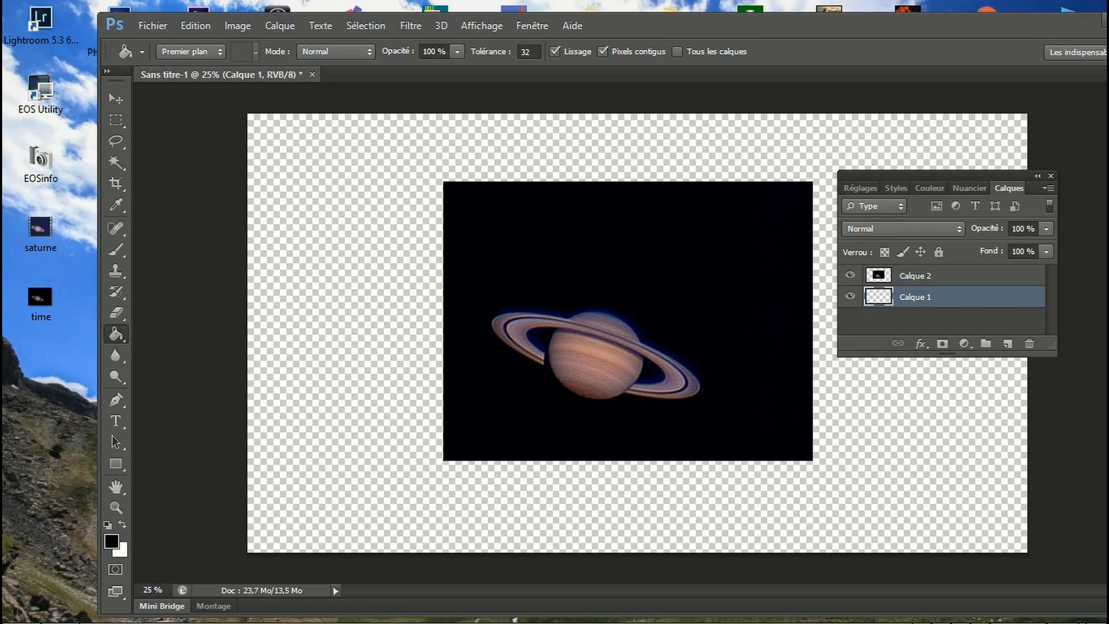
left_click(345, 321)
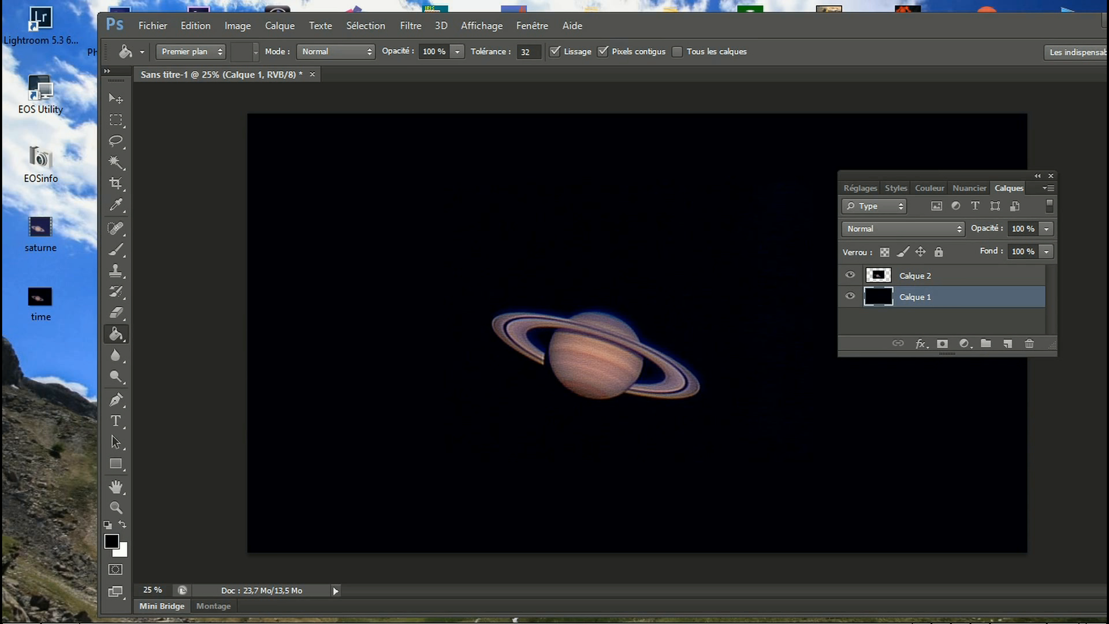
left_click(916, 275)
left_click(869, 407)
left_click_drag(935, 176, 998, 178)
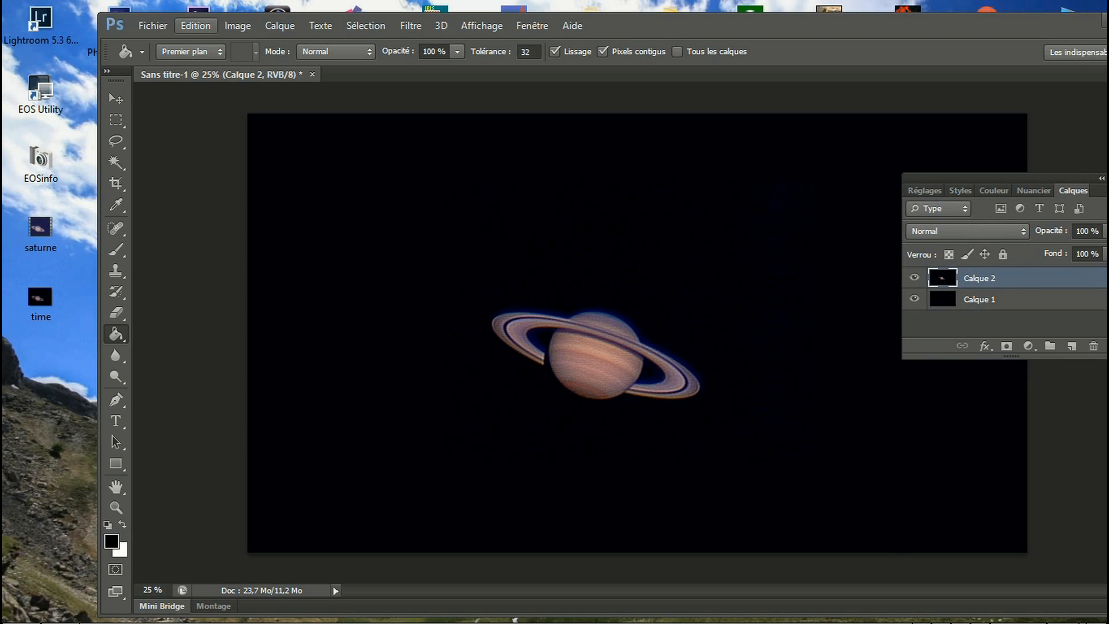
left_click(195, 25)
key("Down")
key("Down")
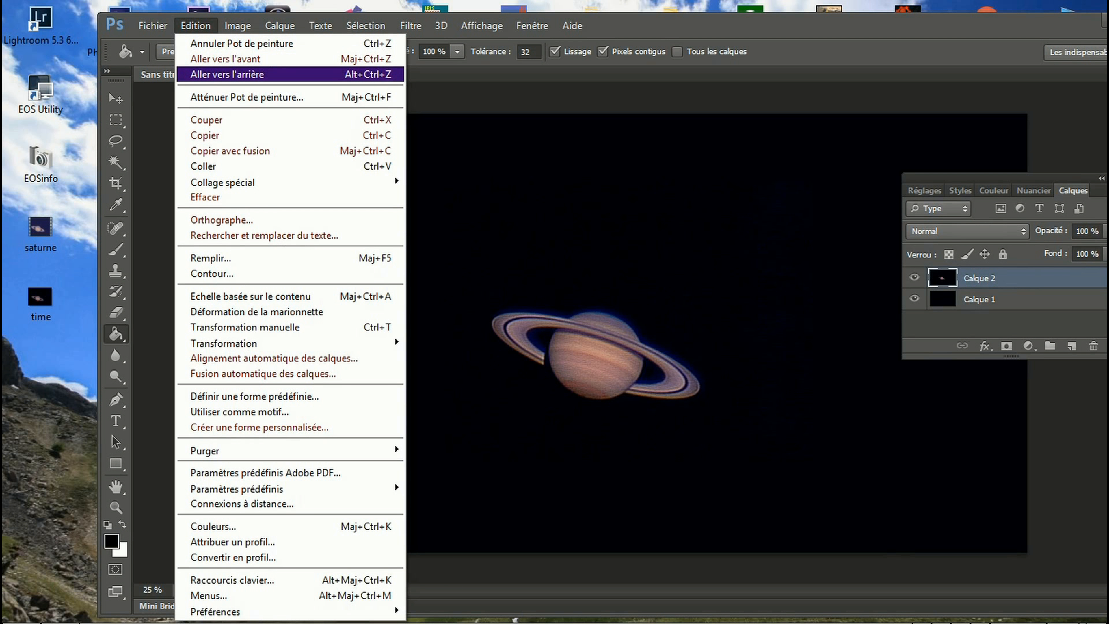
key("Return")
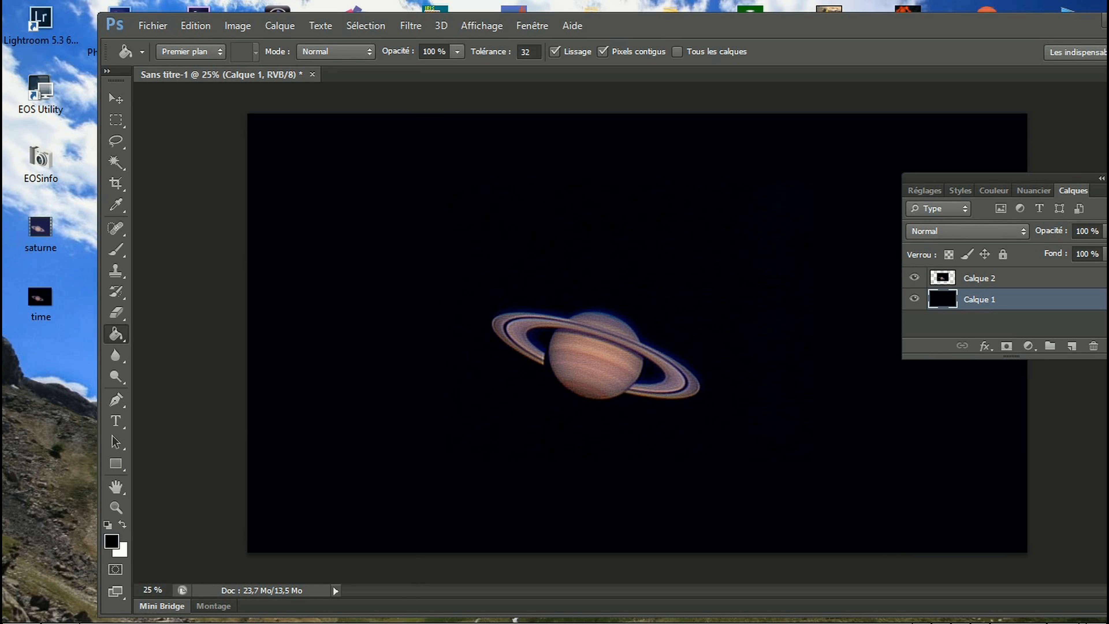
Try to rotate the picture by 180° with the black background layer active, applying the rotation twice
left_click(196, 26)
mouse_move(245, 342)
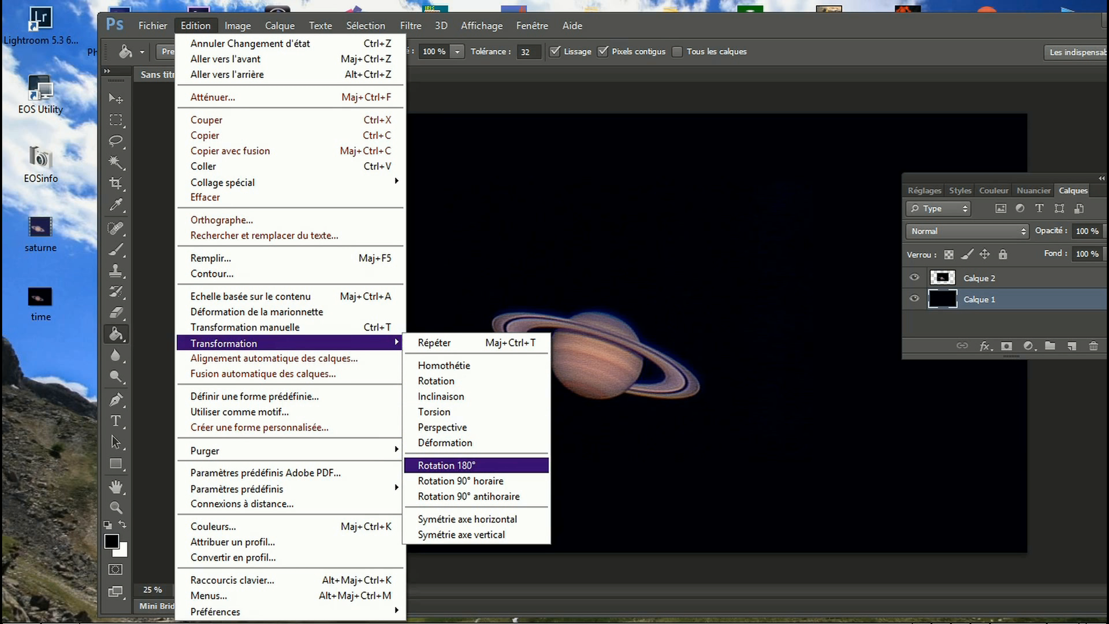
key("Return")
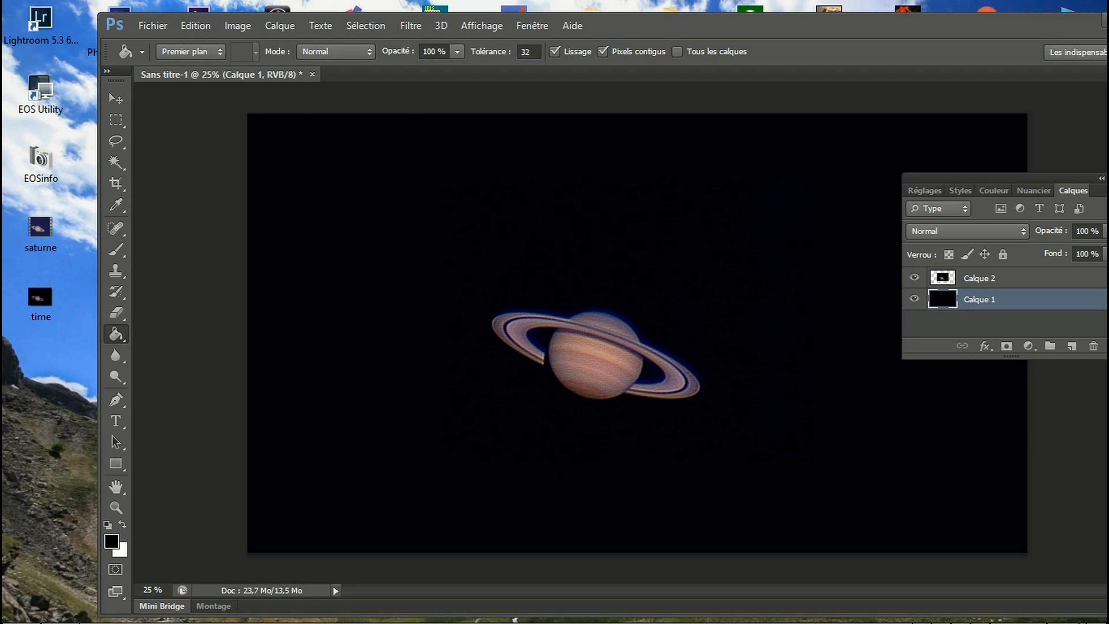
key("alt+e")
key("Right")
key("Down")
key("Down")
key("Down")
key("Down")
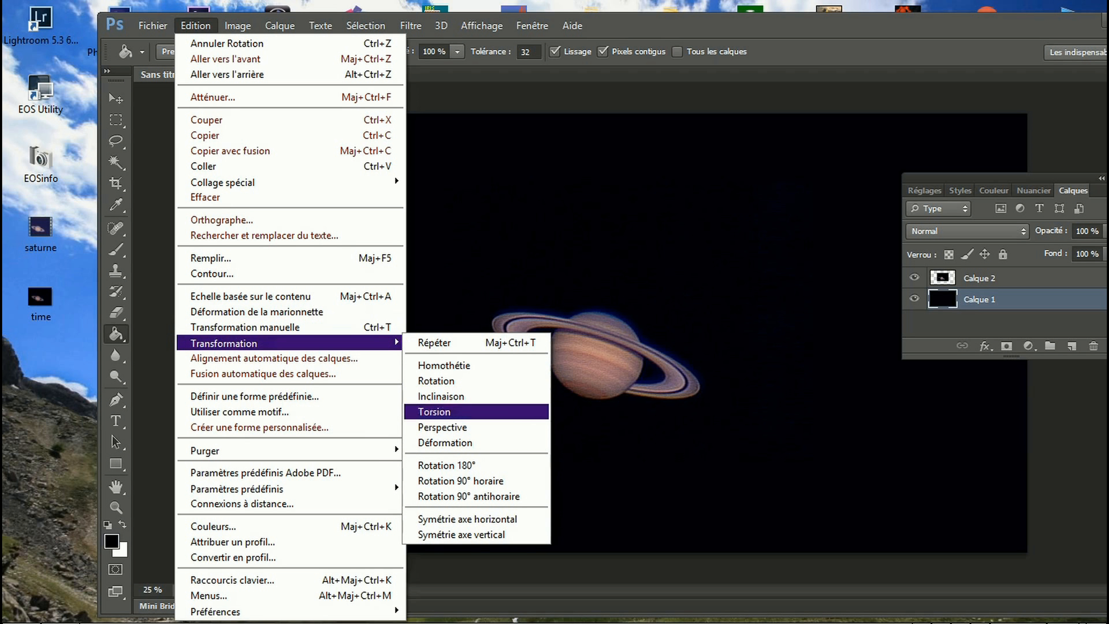
key("Down")
key("Down")
key("Down")
key("Return")
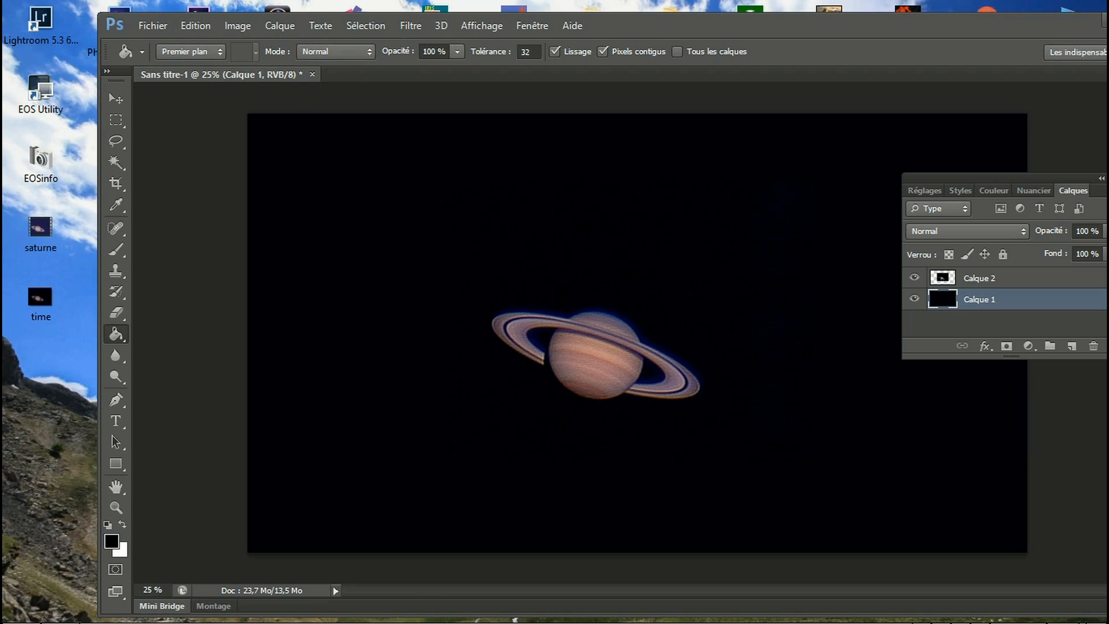
Shift the application window over and try to reposition Saturn with the Move tool
left_click_drag(764, 26, 694, 30)
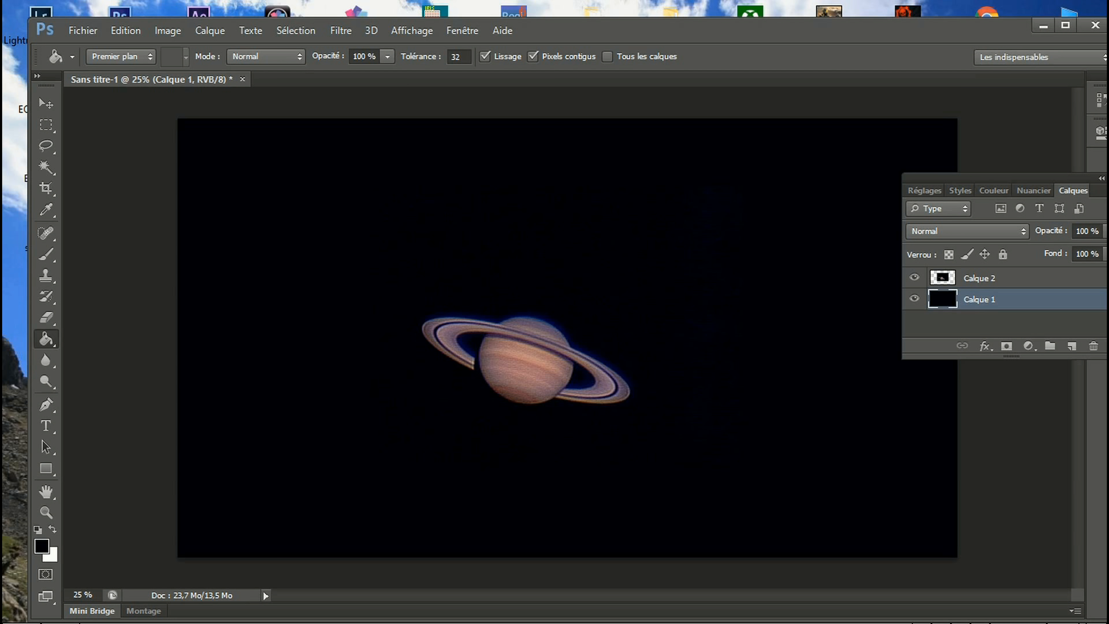
left_click(46, 104)
mouse_move(520, 316)
left_mouse_down()
mouse_move(581, 249)
mouse_move(536, 313)
mouse_move(499, 335)
mouse_move(503, 317)
mouse_move(520, 319)
left_mouse_up()
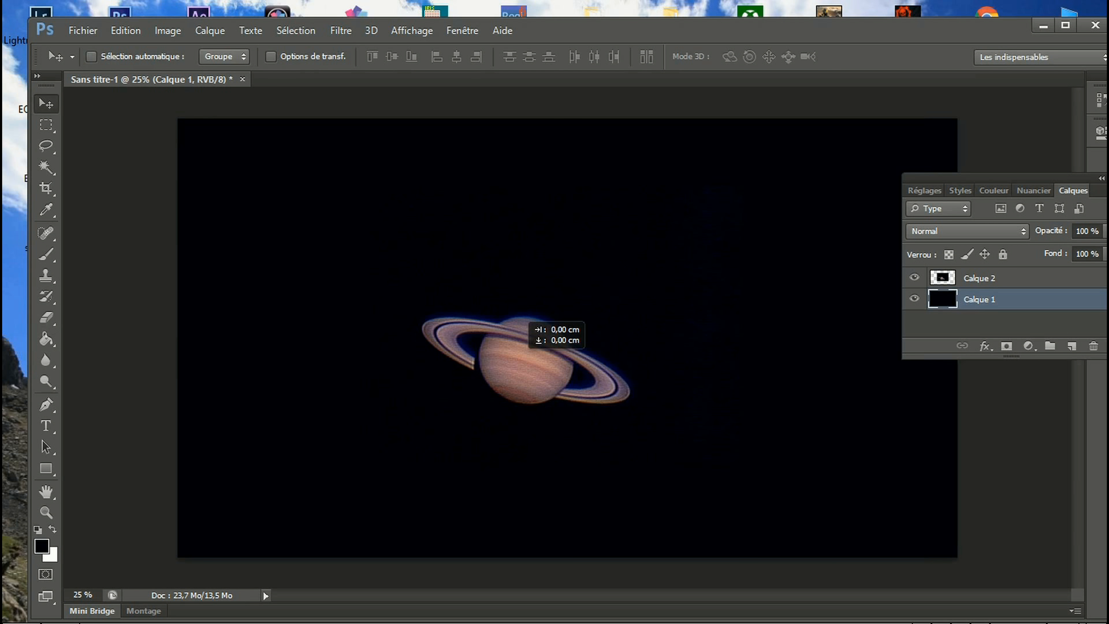
left_click_drag(527, 325, 528, 325)
Make the Saturn layer, Calque 2, active and bring up the transformation commands for it
left_click_drag(1004, 177, 939, 258)
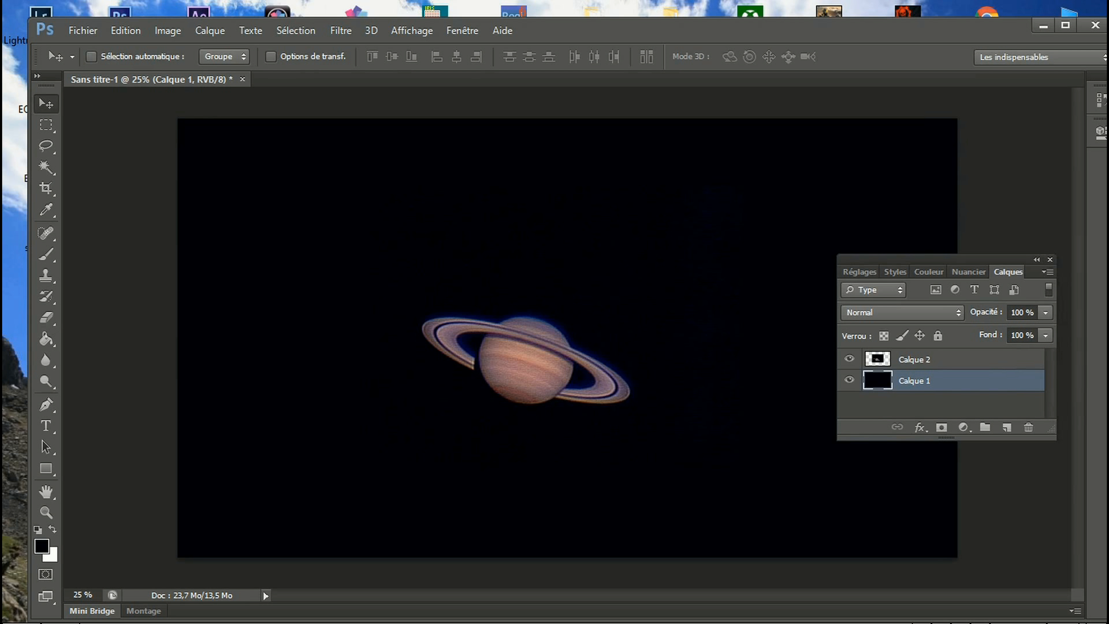
left_click(939, 359)
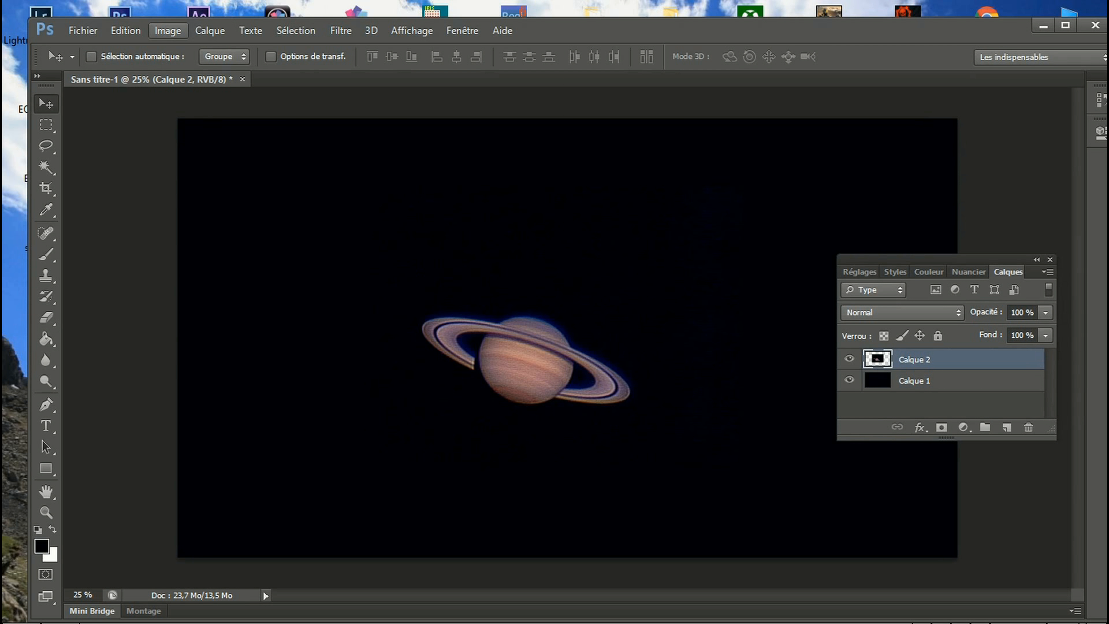
left_click(125, 30)
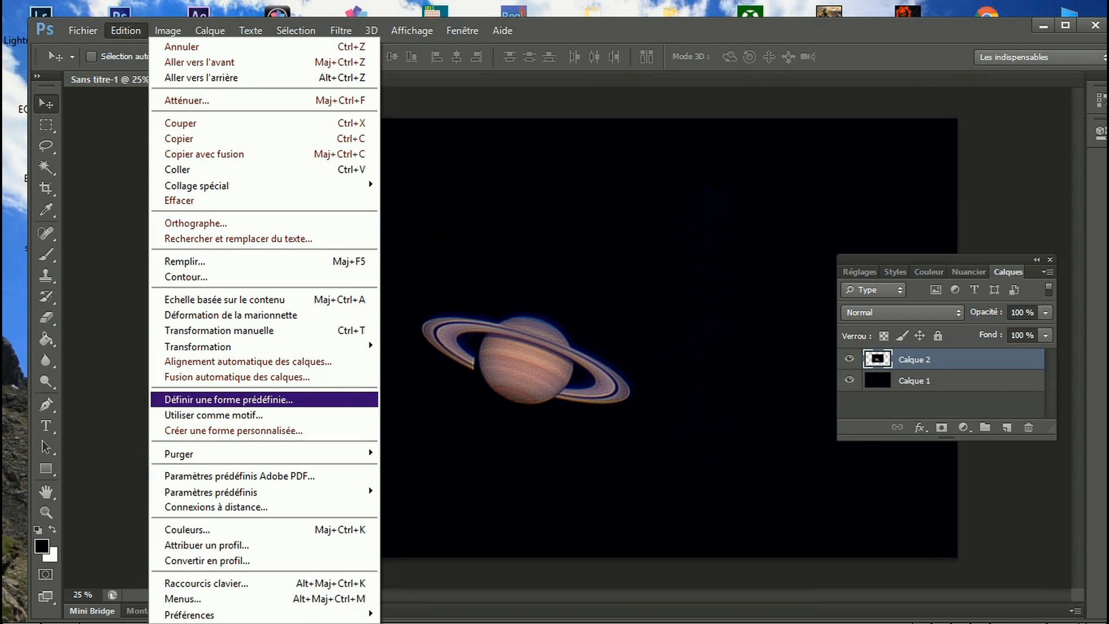
mouse_move(332, 346)
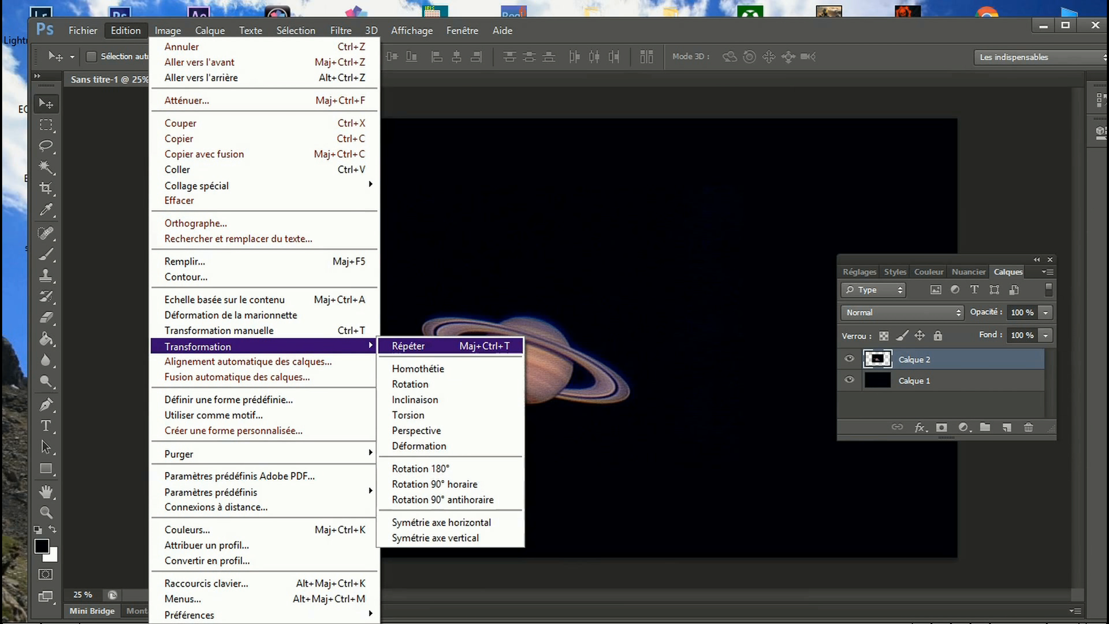